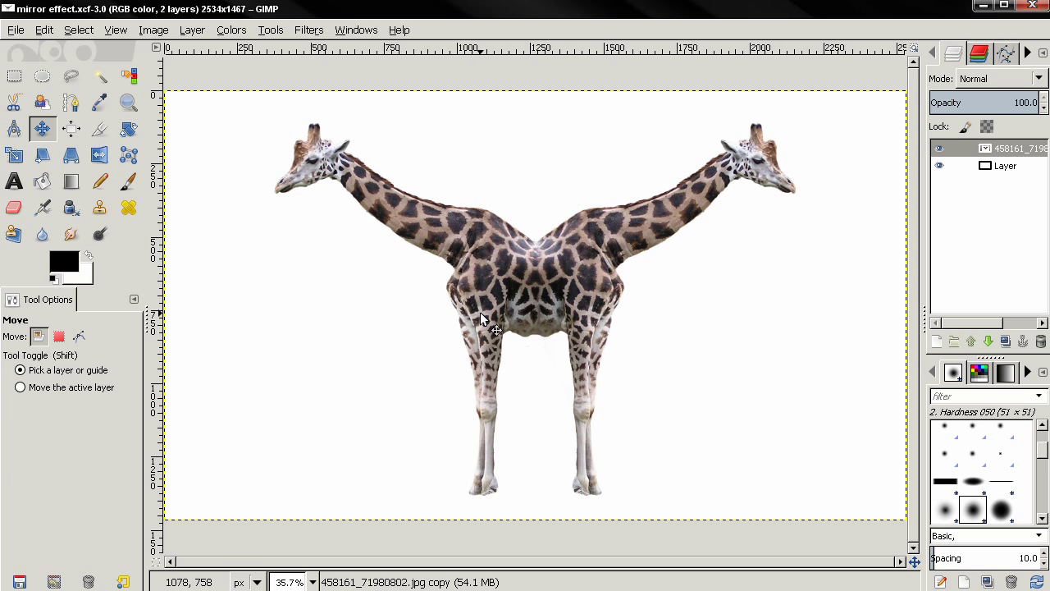
Switch to the original single-giraffe image 458161_71980802
{"action": "key", "text": "alt+Tab"}
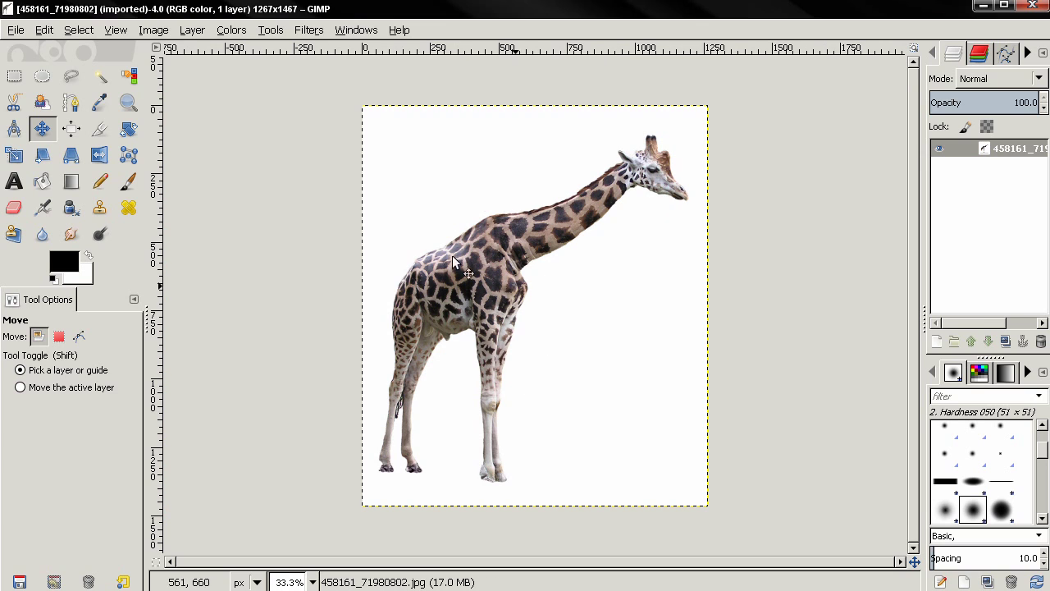
Double the canvas width to 1267*2, giving a 2534 × 1467 pixel canvas
{"action": "left_click", "coordinate": [153, 30]}
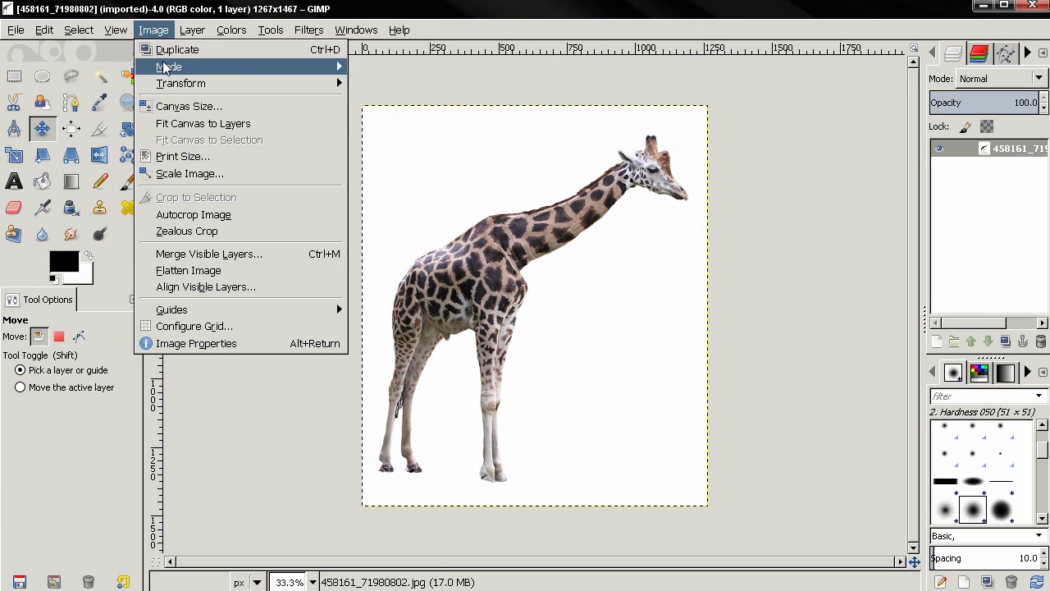
{"action": "left_click", "coordinate": [176, 106]}
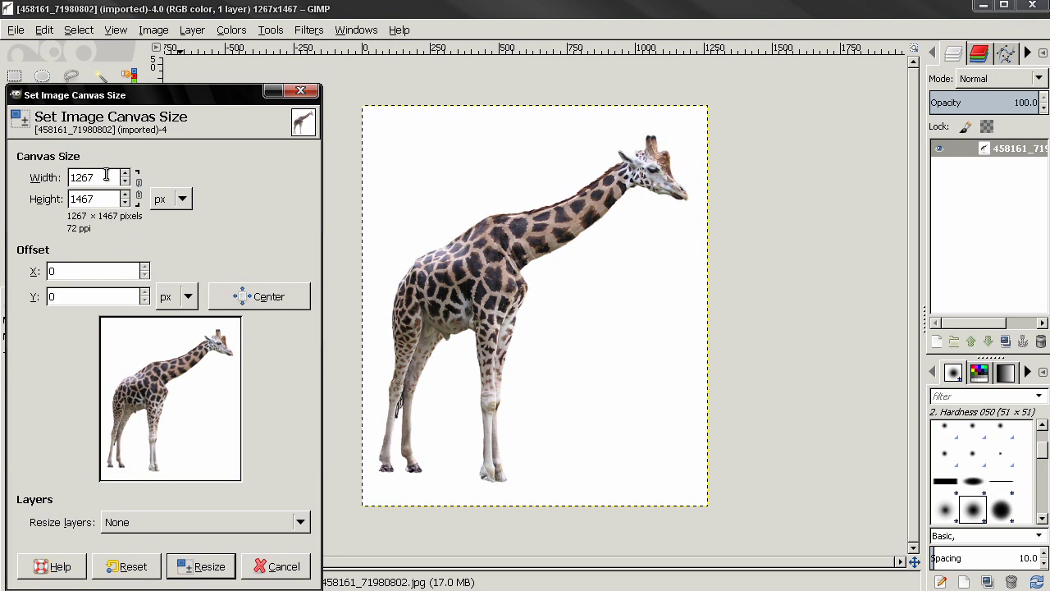
{"action": "type", "text": "*2"}
{"action": "key", "text": "Return"}
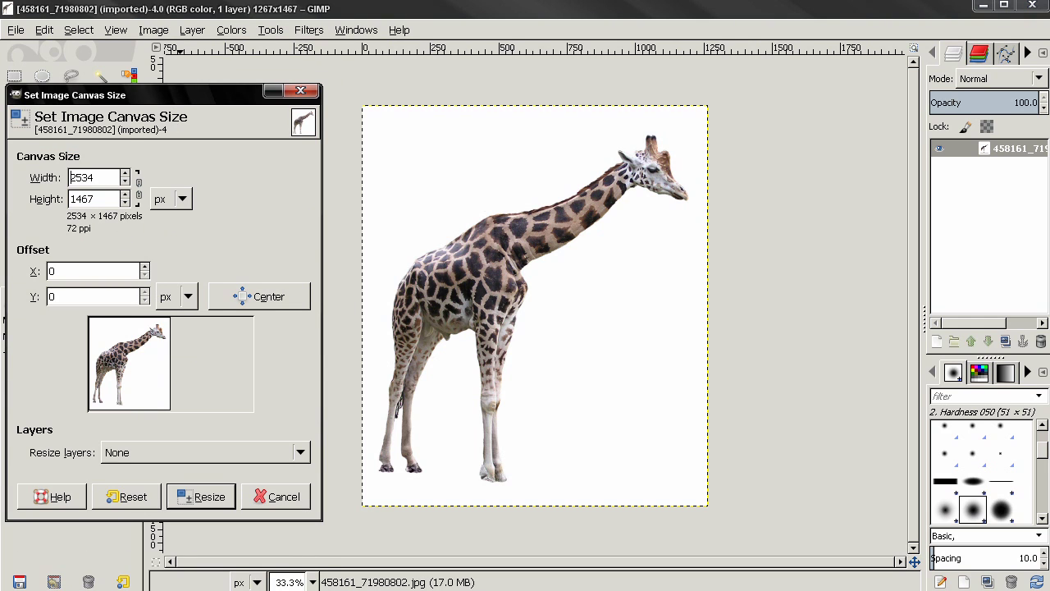
{"action": "left_click", "coordinate": [202, 501]}
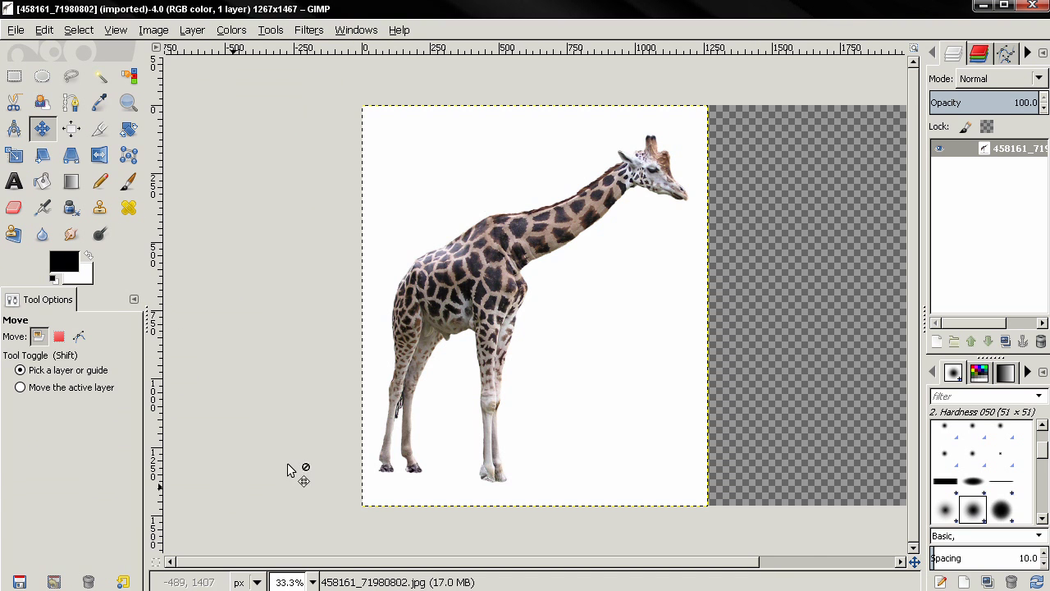
Move the giraffe layer into the right half of the widened canvas
{"action": "key", "text": "minus"}
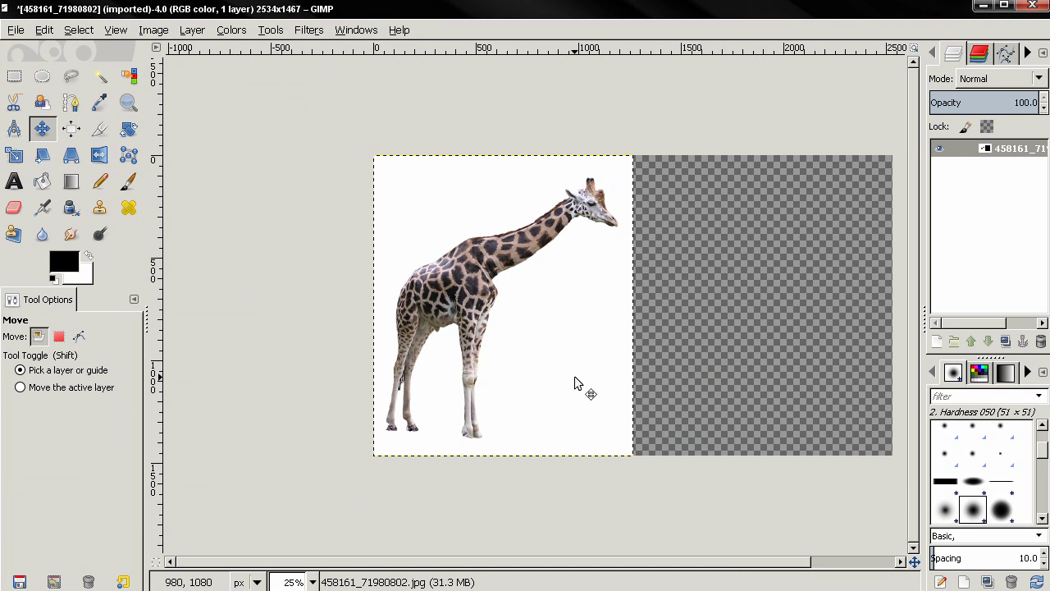
{"action": "key", "text": "minus"}
{"action": "left_click_drag", "start_coordinate": [560, 345], "coordinate": [750, 347]}
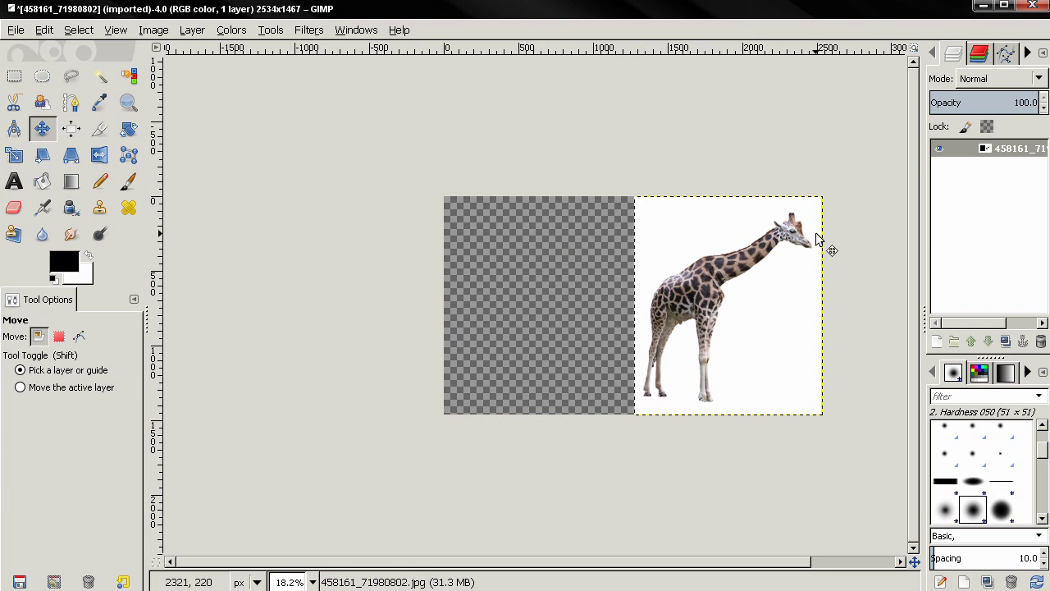
Duplicate the giraffe layer, flip the copy horizontally, and slide it 1100 px left
{"action": "left_click", "coordinate": [1006, 342]}
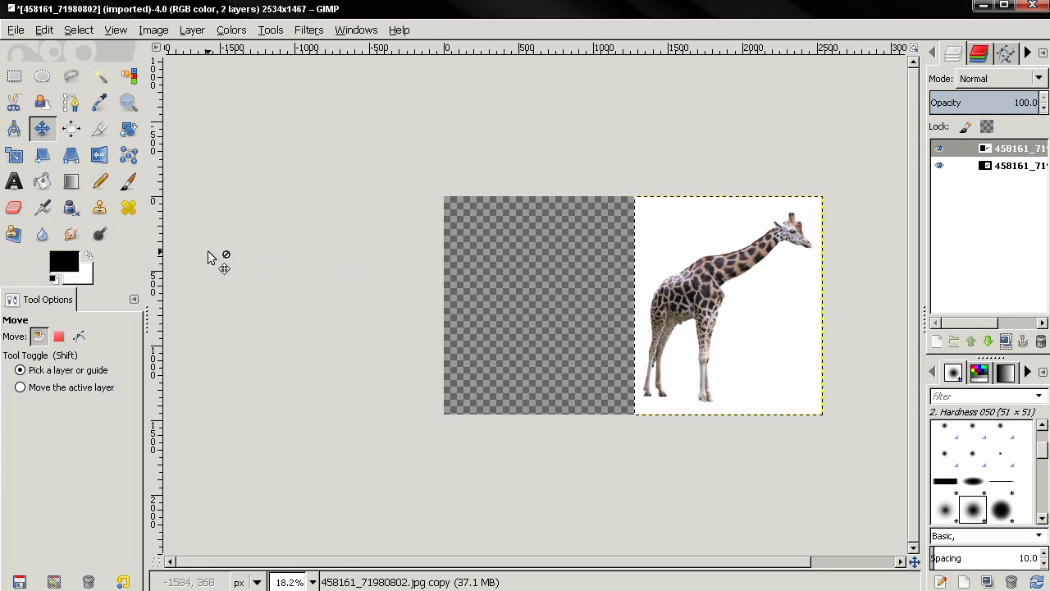
{"action": "left_click", "coordinate": [100, 155]}
{"action": "left_click", "coordinate": [751, 315]}
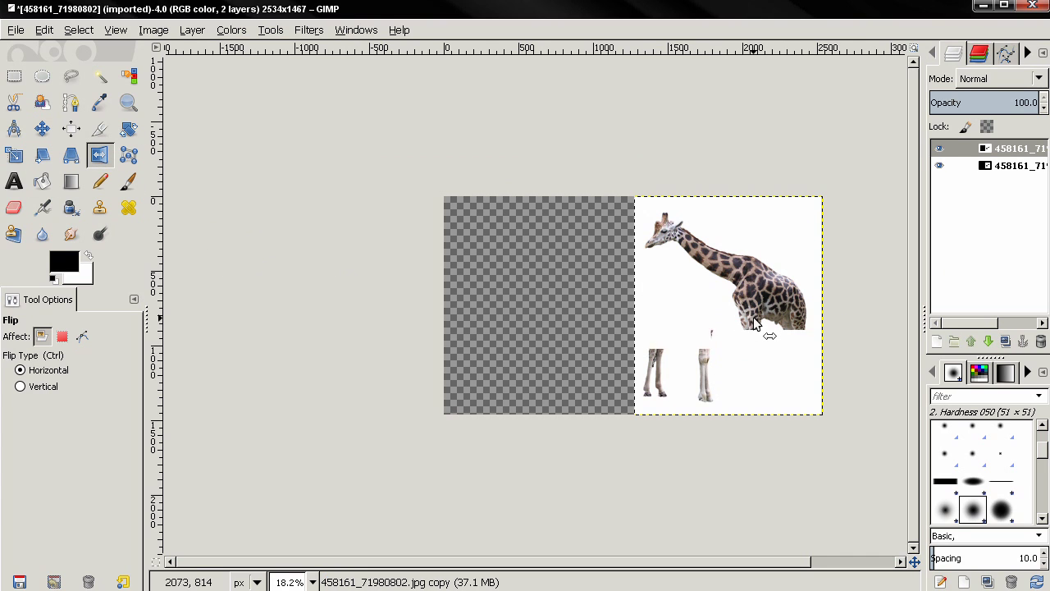
{"action": "key", "text": "m"}
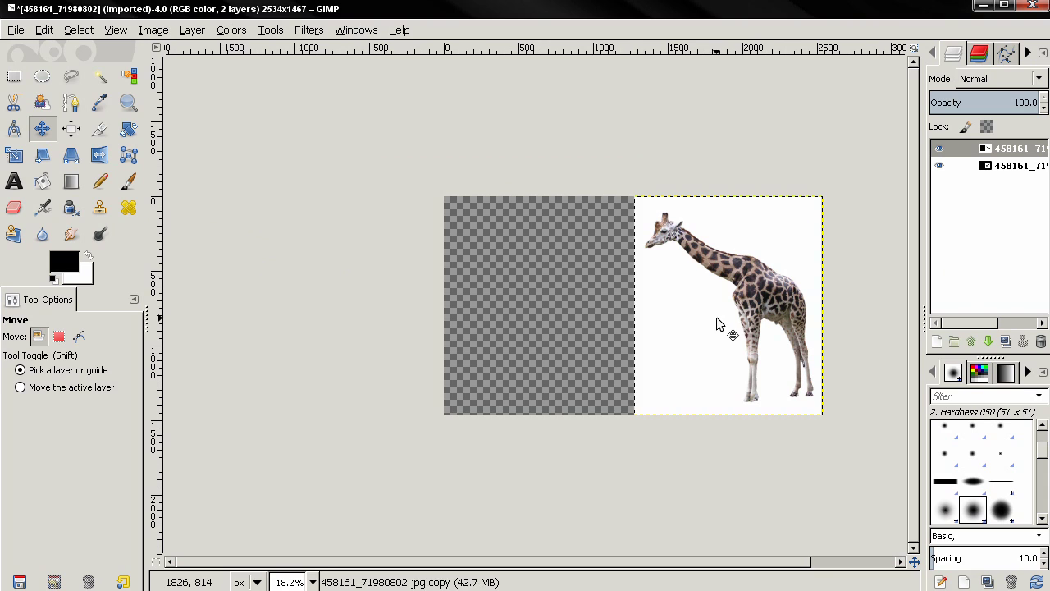
{"action": "left_click_drag", "start_coordinate": [715, 317], "coordinate": [620, 325]}
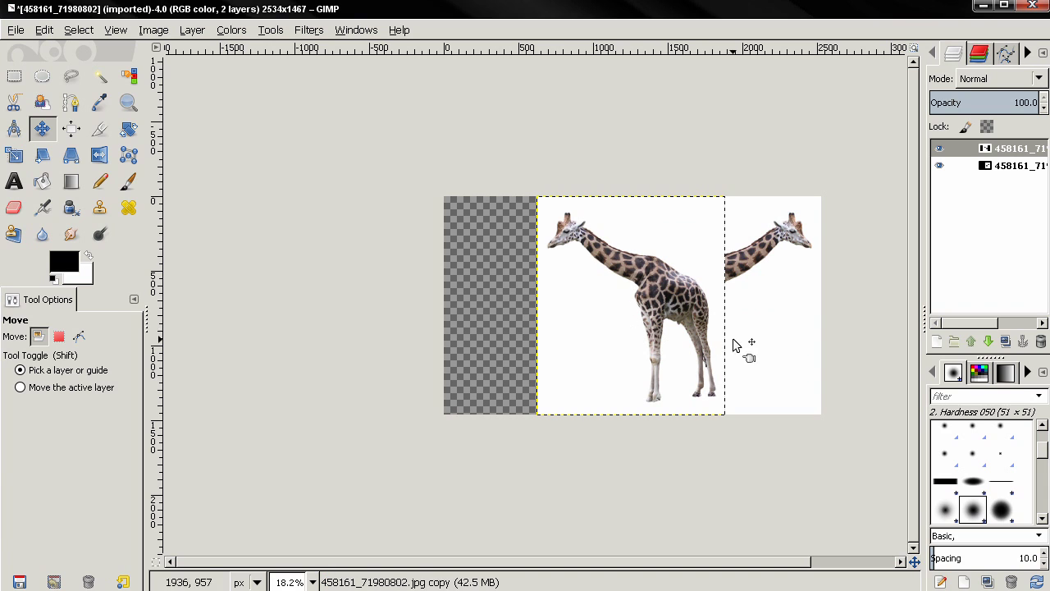
Give the top giraffe copy layer an alpha channel and a white full-opacity layer mask
{"action": "right_click", "coordinate": [993, 155]}
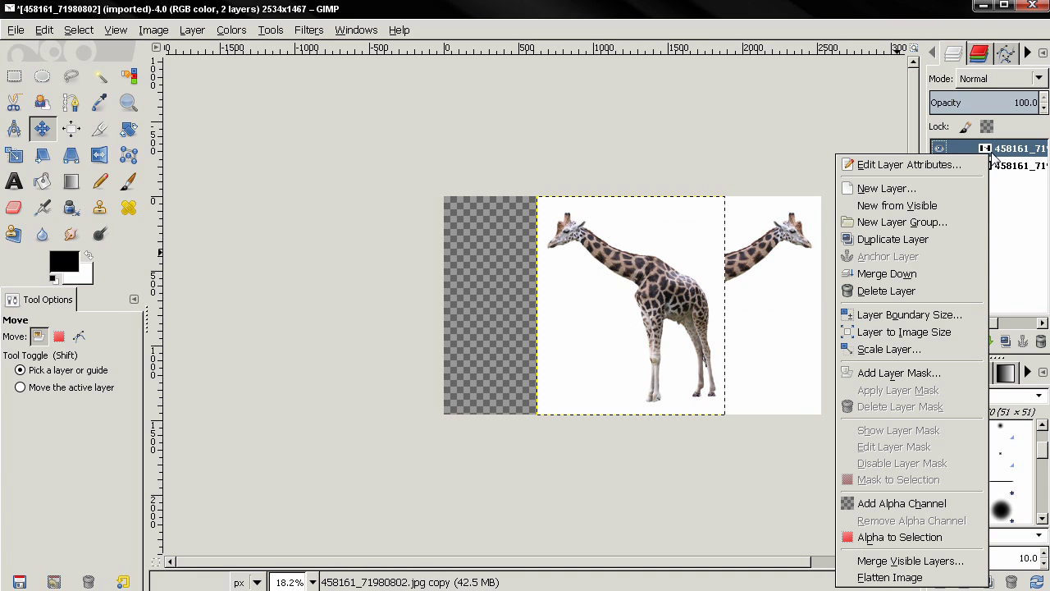
{"action": "left_click", "coordinate": [858, 503]}
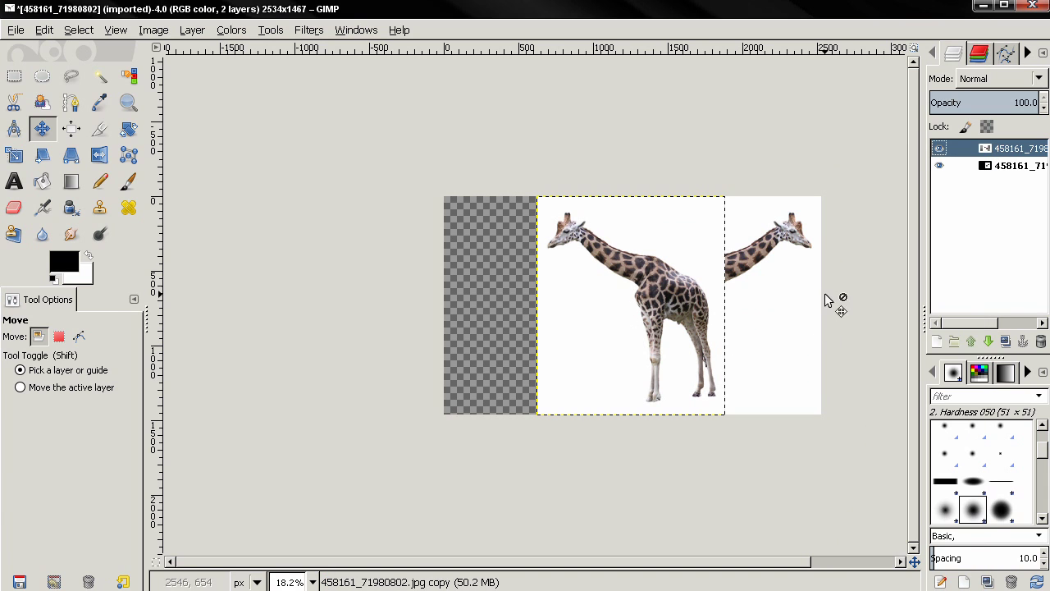
{"action": "right_click", "coordinate": [965, 170]}
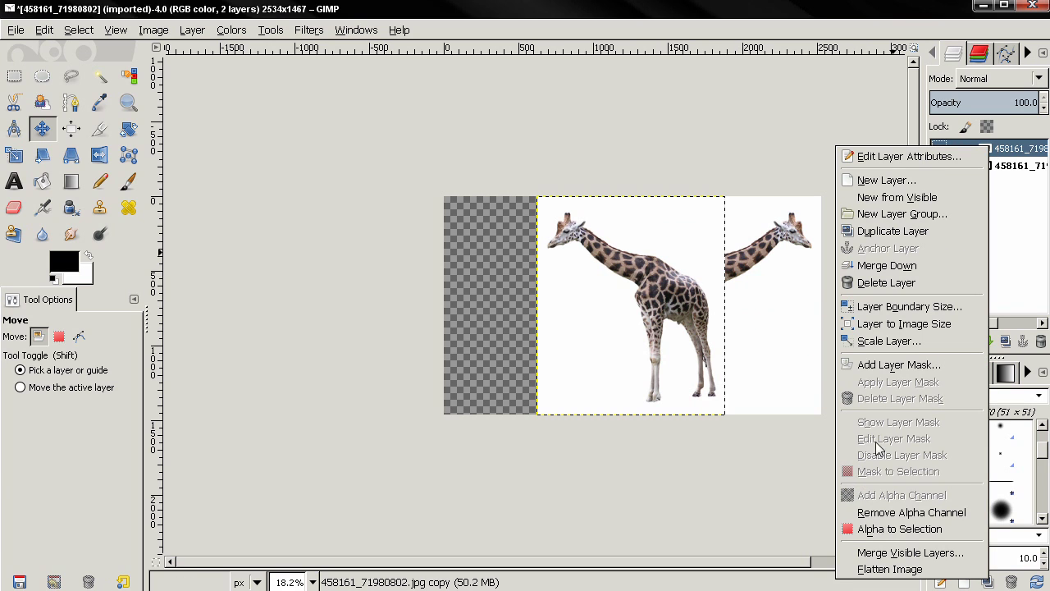
{"action": "left_click", "coordinate": [898, 366]}
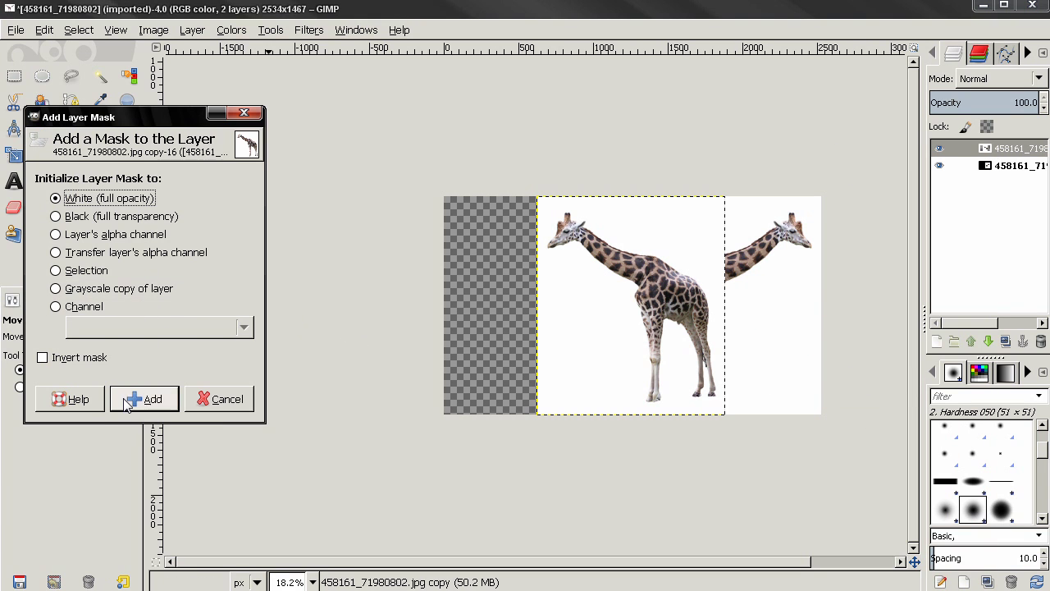
{"action": "left_click", "coordinate": [128, 404]}
Paint black with a size-282 Paintbrush on the mask over the flipped giraffe's rear legs and haunch
{"action": "scroll", "coordinate": [690, 353], "scroll_direction": "right", "scroll_amount": 2}
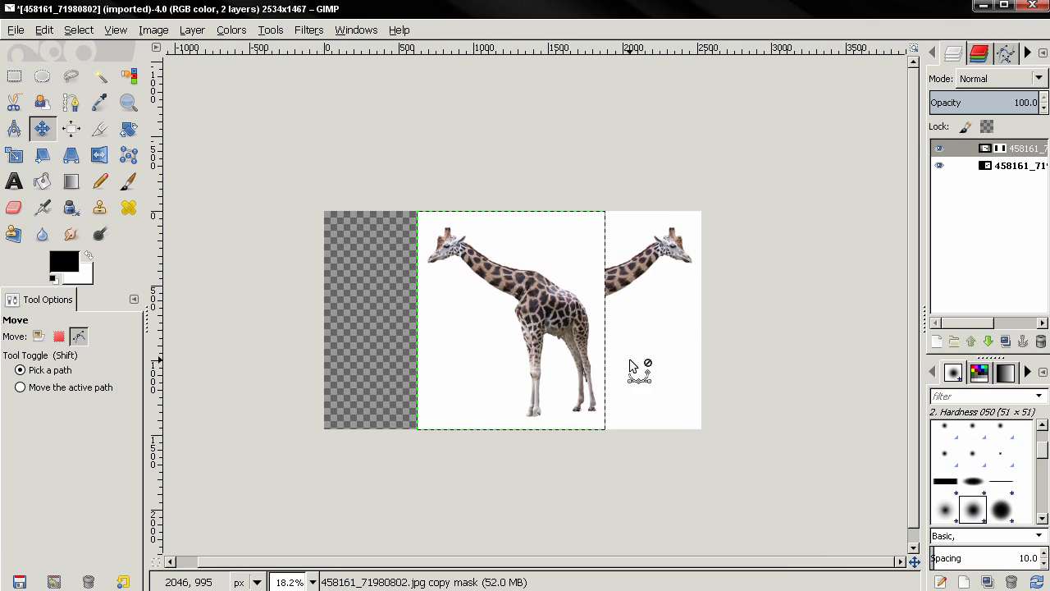
{"action": "scroll", "coordinate": [629, 359], "scroll_direction": "up", "scroll_amount": 2}
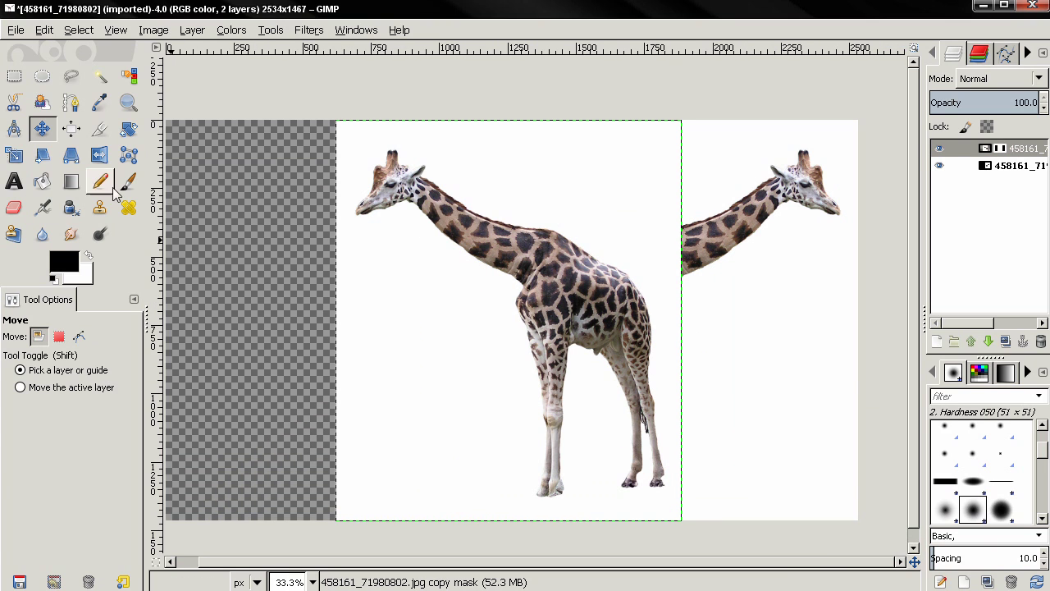
{"action": "left_click", "coordinate": [127, 180]}
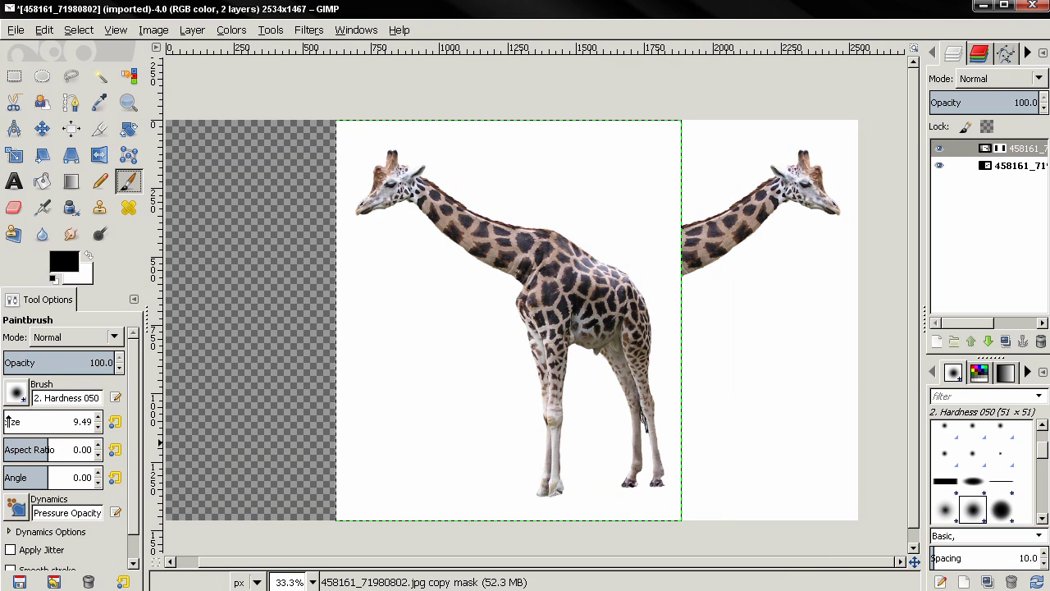
{"action": "left_click_drag", "start_coordinate": [8, 421], "coordinate": [16, 421]}
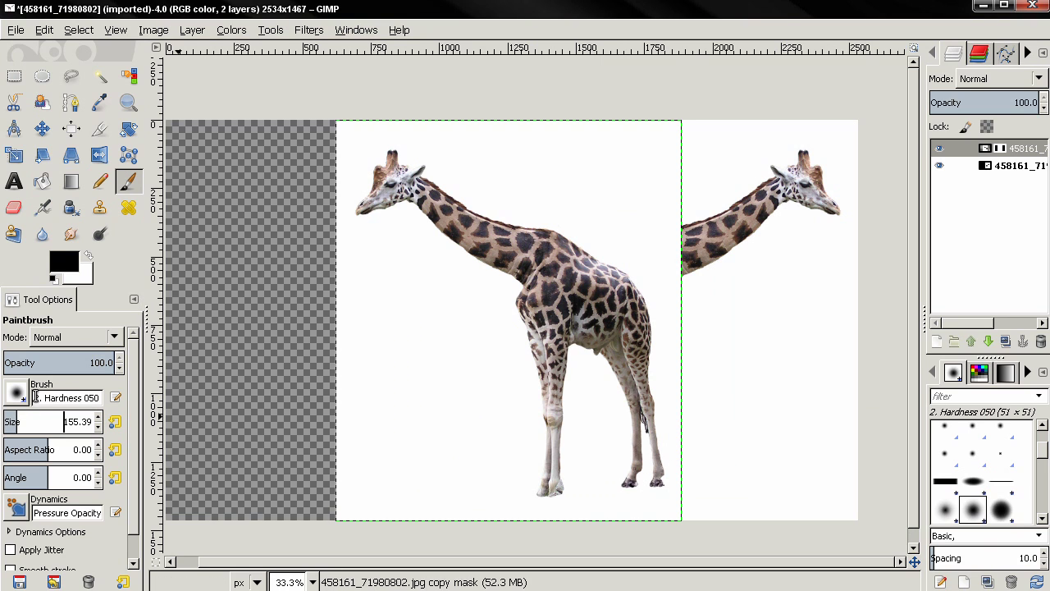
{"action": "left_click_drag", "start_coordinate": [27, 419], "coordinate": [28, 421]}
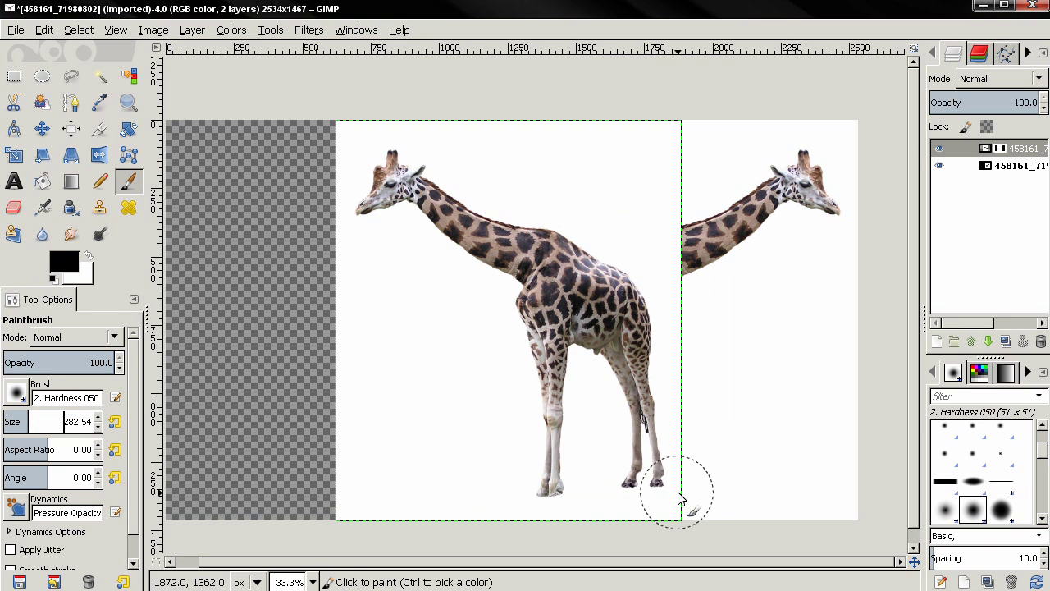
{"action": "mouse_move", "coordinate": [650, 497]}
{"action": "left_mouse_down"}
{"action": "mouse_move", "coordinate": [639, 285]}
{"action": "mouse_move", "coordinate": [662, 117]}
{"action": "mouse_move", "coordinate": [663, 383]}
{"action": "mouse_move", "coordinate": [644, 504]}
{"action": "mouse_move", "coordinate": [648, 474]}
{"action": "left_mouse_up"}
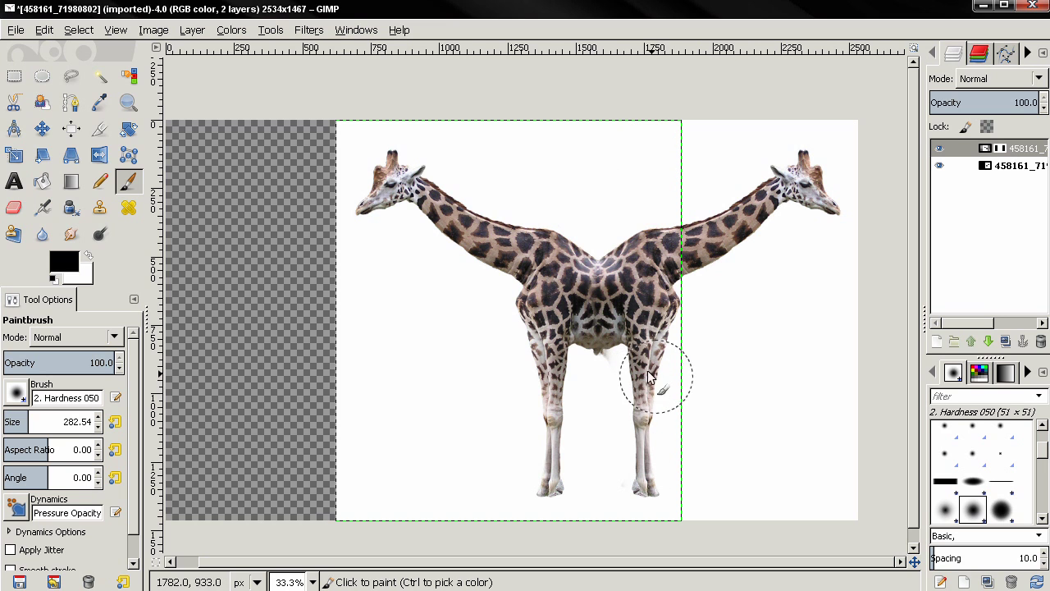
{"action": "scroll", "coordinate": [621, 357], "scroll_direction": "up", "scroll_amount": 1, "text": "ctrl"}
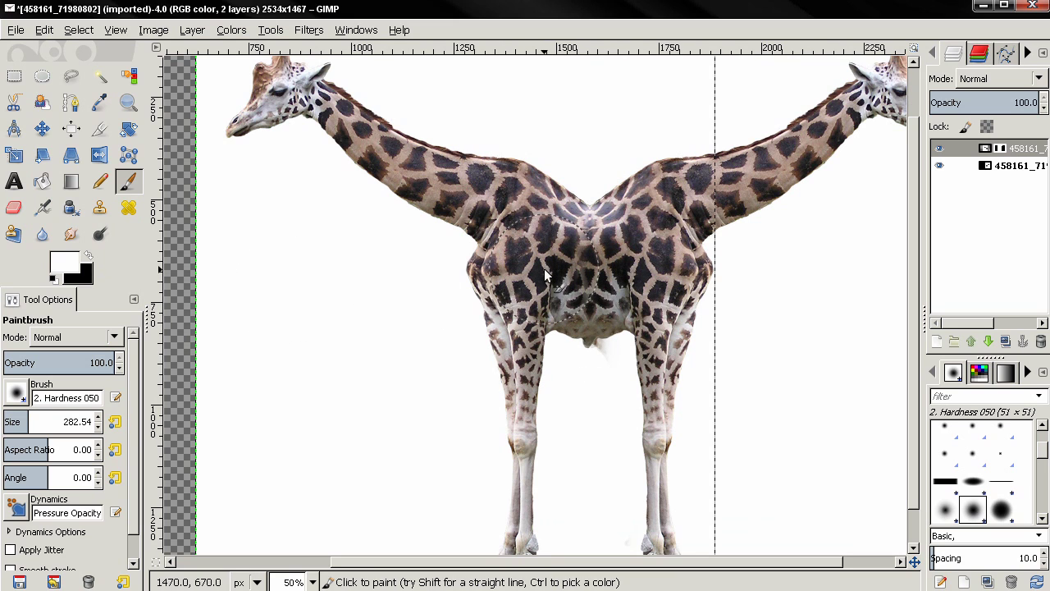
Shrink the brush to about 182 and reveal patterned fur over the pale belly gap on the mask
{"action": "key", "text": "bracketleft"}
{"action": "key", "text": "bracketleft"}
{"action": "key", "text": "bracketleft"}
{"action": "key", "text": "bracketleft"}
{"action": "key", "text": "bracketleft"}
{"action": "key", "text": "bracketleft"}
{"action": "key", "text": "bracketleft"}
{"action": "key", "text": "bracketleft"}
{"action": "key", "text": "bracketleft"}
{"action": "key", "text": "bracketleft"}
{"action": "key", "text": "bracketleft"}
{"action": "key", "text": "bracketleft"}
{"action": "key", "text": "bracketleft"}
{"action": "key", "text": "bracketleft"}
{"action": "key", "text": "bracketleft"}
{"action": "key", "text": "bracketleft"}
{"action": "key", "text": "bracketleft"}
{"action": "key", "text": "bracketleft"}
{"action": "key", "text": "bracketleft"}
{"action": "key", "text": "bracketleft"}
{"action": "key", "text": "bracketleft"}
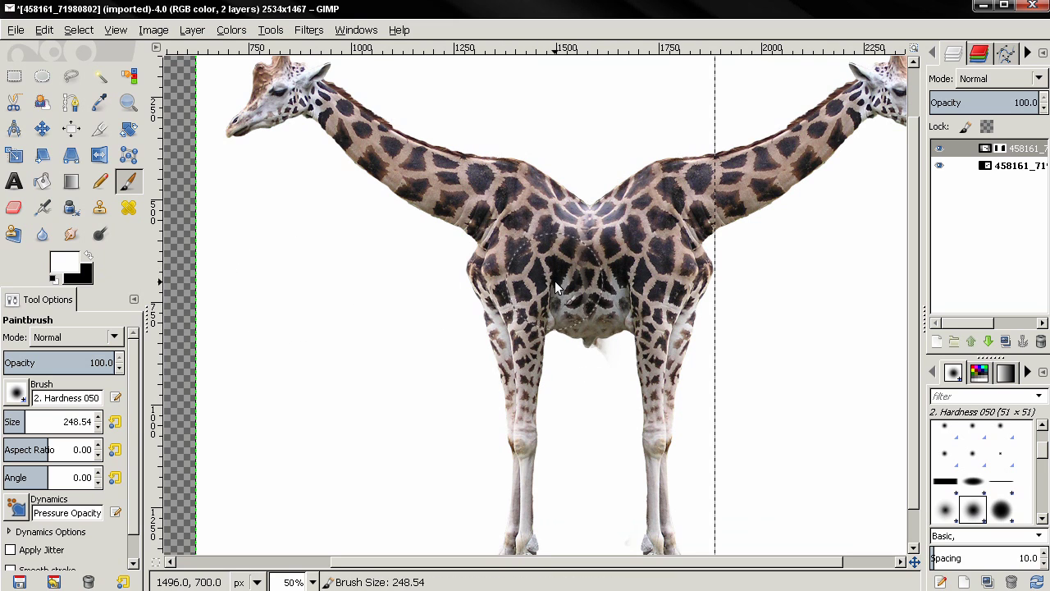
{"action": "key", "text": "bracketleft"}
{"action": "key", "text": "bracketleft"}
{"action": "key", "text": "bracketleft"}
{"action": "key", "text": "bracketleft"}
{"action": "key", "text": "bracketleft"}
{"action": "key", "text": "bracketleft"}
{"action": "key", "text": "bracketleft"}
{"action": "key", "text": "bracketleft"}
{"action": "key", "text": "bracketleft"}
{"action": "key", "text": "bracketleft"}
{"action": "key", "text": "bracketleft"}
{"action": "key", "text": "bracketleft"}
{"action": "key", "text": "bracketleft"}
{"action": "key", "text": "bracketleft"}
{"action": "key", "text": "bracketleft"}
{"action": "key", "text": "bracketleft"}
{"action": "key", "text": "bracketleft"}
{"action": "key", "text": "bracketleft"}
{"action": "key", "text": "bracketleft"}
{"action": "key", "text": "bracketleft"}
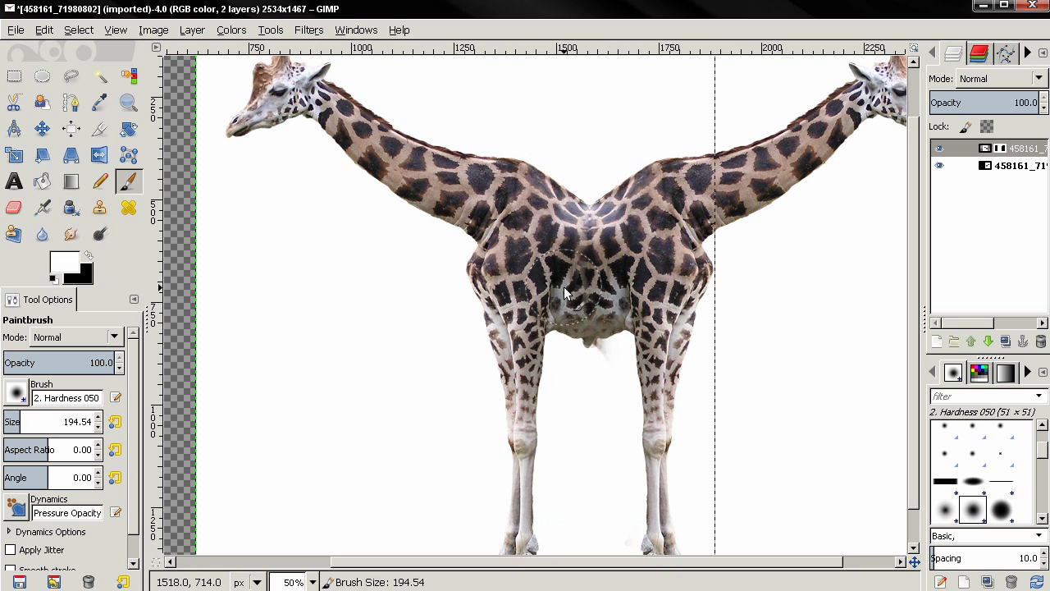
{"action": "key", "text": "bracketleft"}
{"action": "key", "text": "bracketleft"}
{"action": "key", "text": "bracketleft"}
{"action": "key", "text": "bracketleft"}
{"action": "key", "text": "bracketleft"}
{"action": "key", "text": "bracketleft"}
{"action": "key", "text": "bracketleft"}
{"action": "key", "text": "bracketleft"}
{"action": "key", "text": "bracketleft"}
{"action": "key", "text": "bracketleft"}
{"action": "key", "text": "bracketleft"}
{"action": "key", "text": "bracketleft"}
{"action": "key", "text": "bracketleft"}
{"action": "key", "text": "bracketleft"}
{"action": "key", "text": "bracketleft"}
{"action": "key", "text": "bracketleft"}
{"action": "key", "text": "bracketleft"}
{"action": "key", "text": "bracketleft"}
{"action": "key", "text": "bracketleft"}
{"action": "key", "text": "bracketleft"}
{"action": "key", "text": "bracketleft"}
{"action": "key", "text": "bracketleft"}
{"action": "key", "text": "bracketleft"}
{"action": "key", "text": "bracketleft"}
{"action": "key", "text": "bracketleft"}
{"action": "key", "text": "bracketleft"}
{"action": "key", "text": "bracketleft"}
{"action": "key", "text": "bracketleft"}
{"action": "key", "text": "bracketleft"}
{"action": "key", "text": "bracketleft"}
{"action": "key", "text": "bracketleft"}
{"action": "key", "text": "bracketleft"}
{"action": "key", "text": "bracketleft"}
{"action": "key", "text": "bracketleft"}
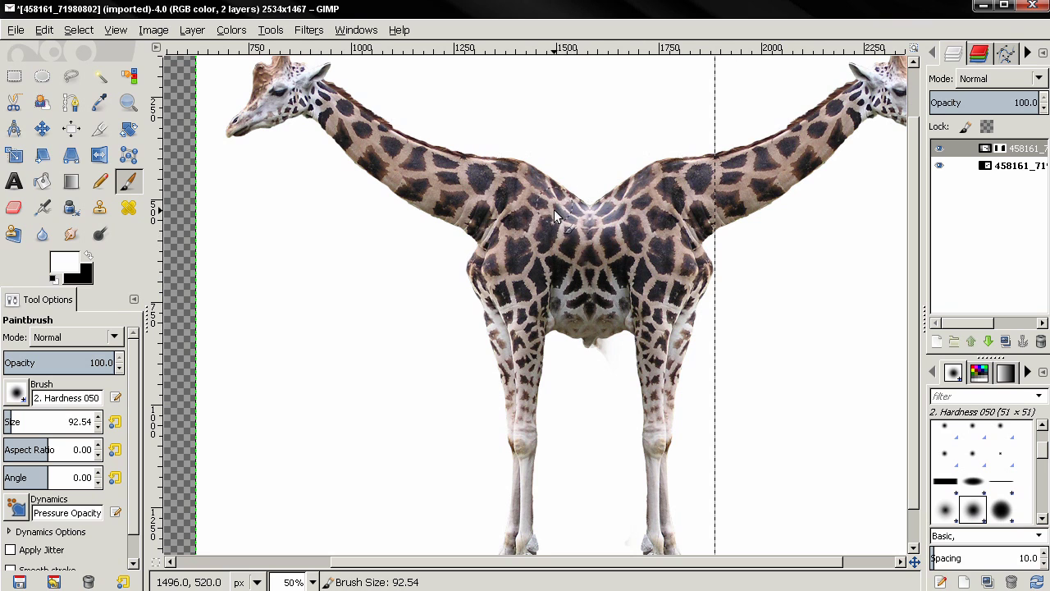
{"action": "mouse_move", "coordinate": [560, 323]}
{"action": "left_mouse_down"}
{"action": "mouse_move", "coordinate": [568, 340]}
{"action": "mouse_move", "coordinate": [569, 278]}
{"action": "left_mouse_up"}
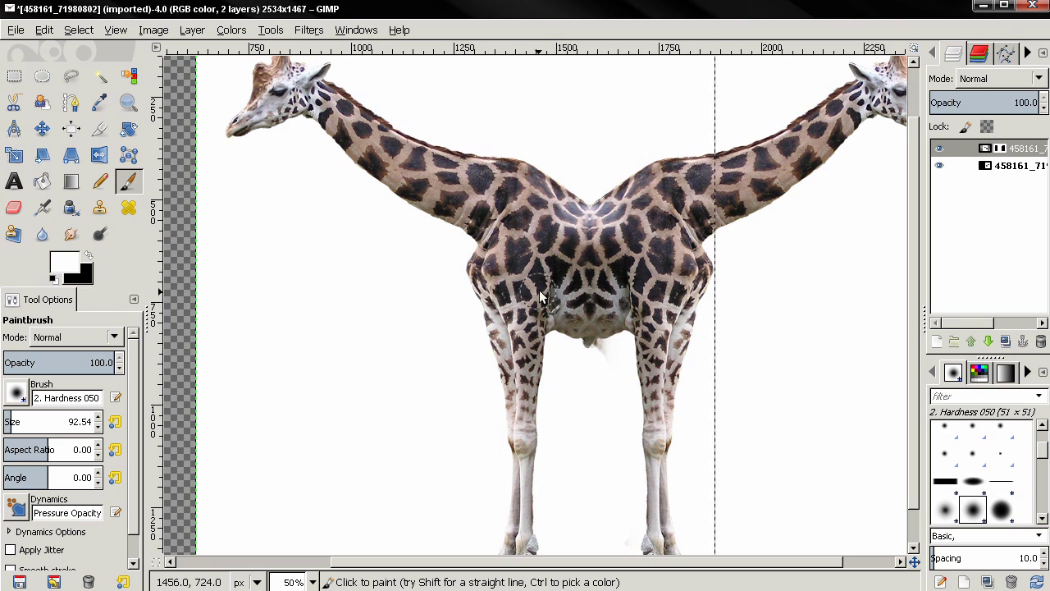
{"action": "left_click_drag", "start_coordinate": [570, 268], "coordinate": [572, 326]}
Switch back to black and blend the belly patch with small hiding strokes
{"action": "key", "text": "x"}
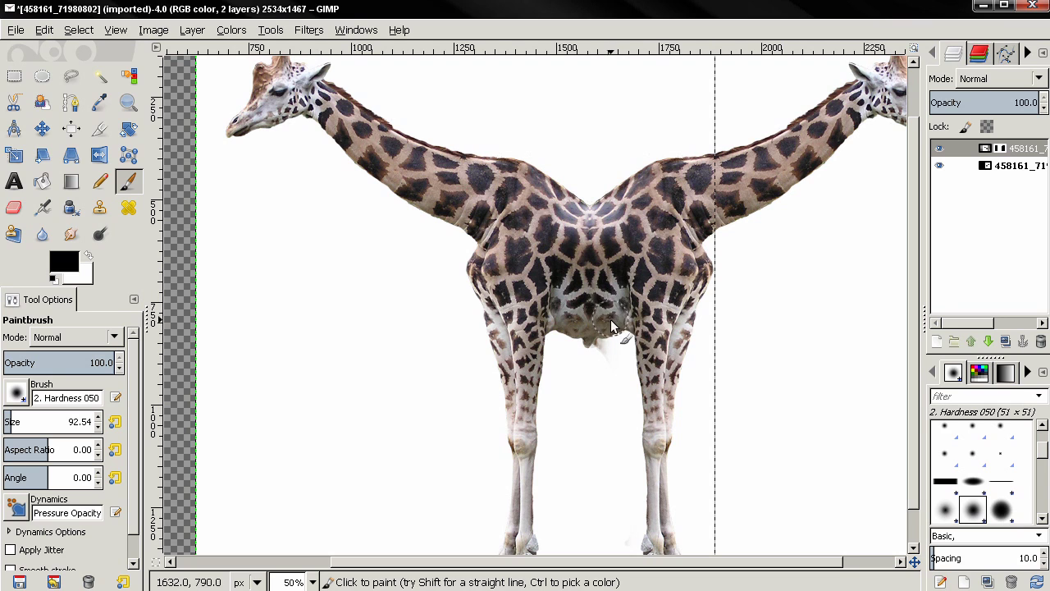
{"action": "left_click_drag", "start_coordinate": [603, 308], "coordinate": [610, 323]}
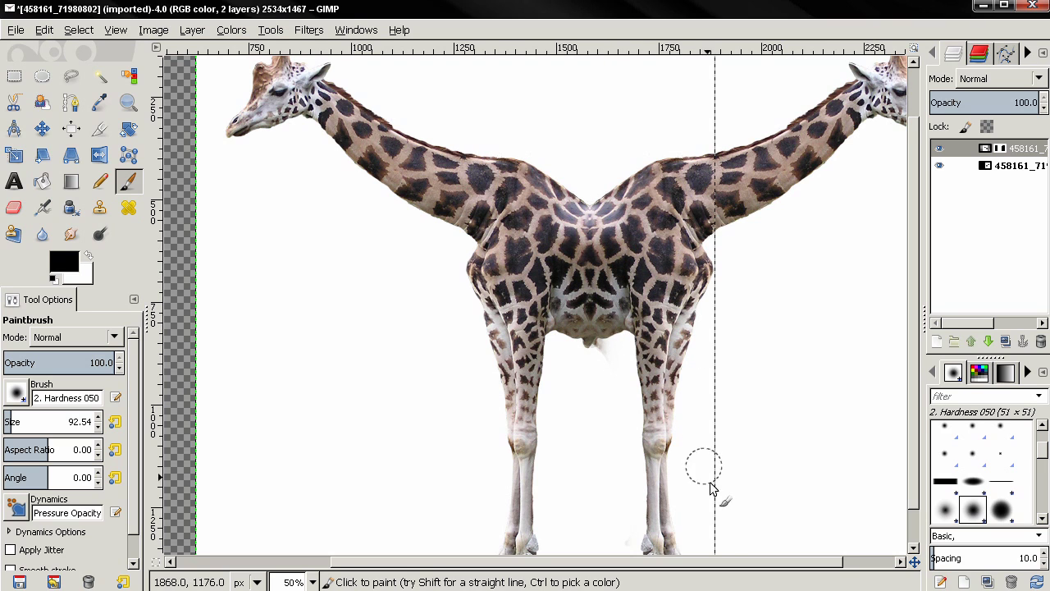
{"action": "scroll", "coordinate": [709, 510], "scroll_direction": "down", "scroll_amount": 2}
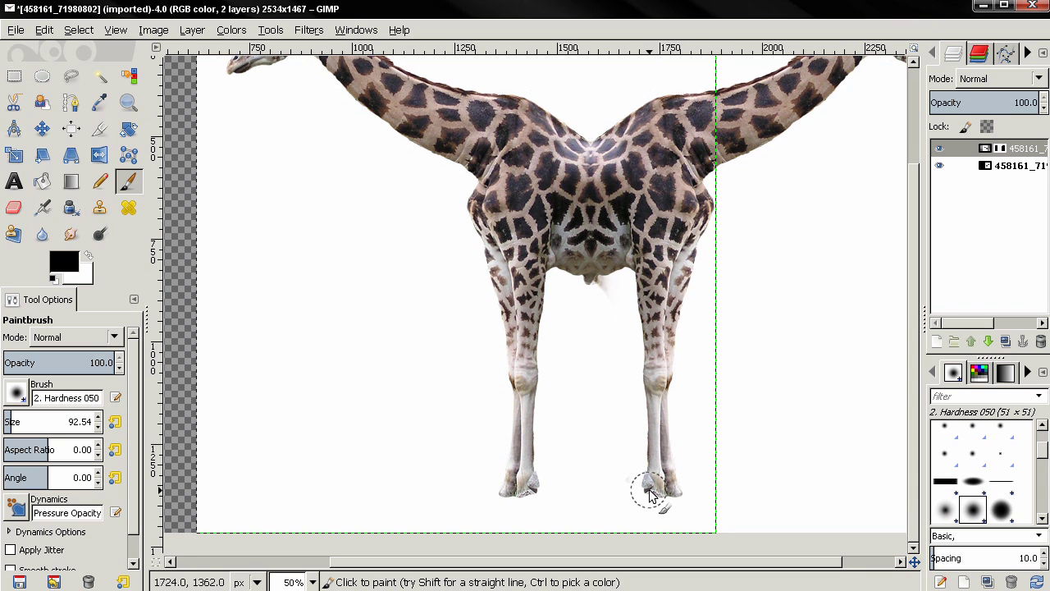
{"action": "scroll", "coordinate": [654, 538], "scroll_direction": "up", "scroll_amount": 3}
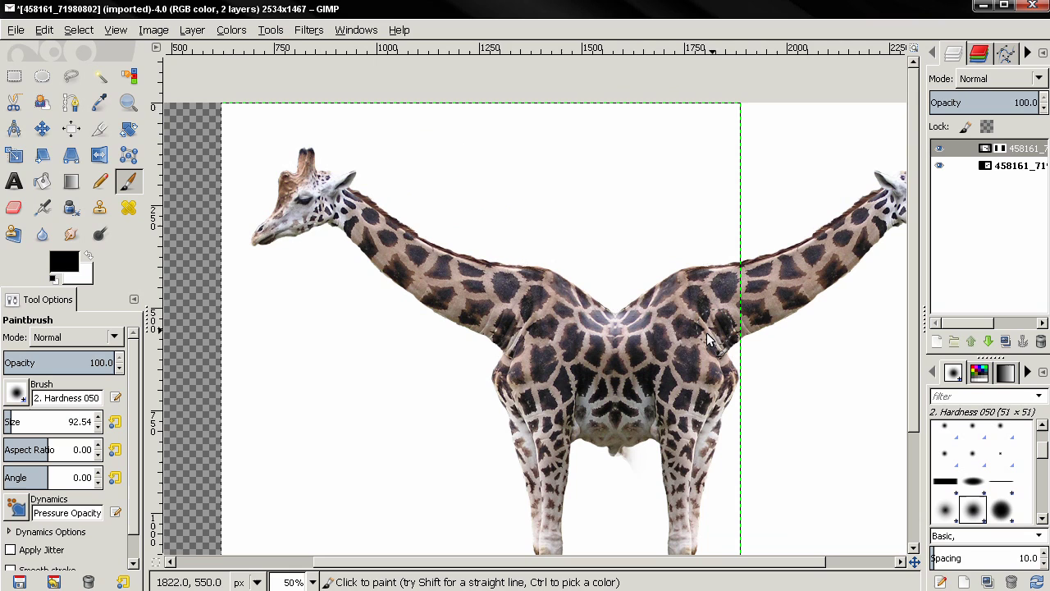
{"action": "scroll", "coordinate": [673, 362], "scroll_direction": "down", "scroll_amount": 1}
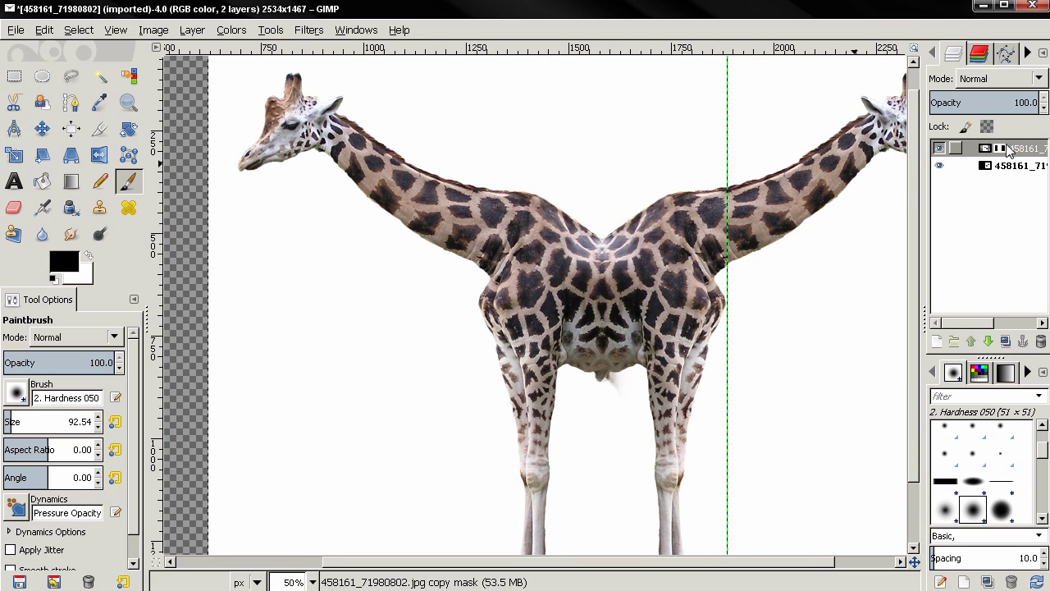
Add a white-filled layer and lower it to the bottom of the stack beneath both giraffes
{"action": "left_click", "coordinate": [985, 167]}
{"action": "left_click", "coordinate": [937, 341]}
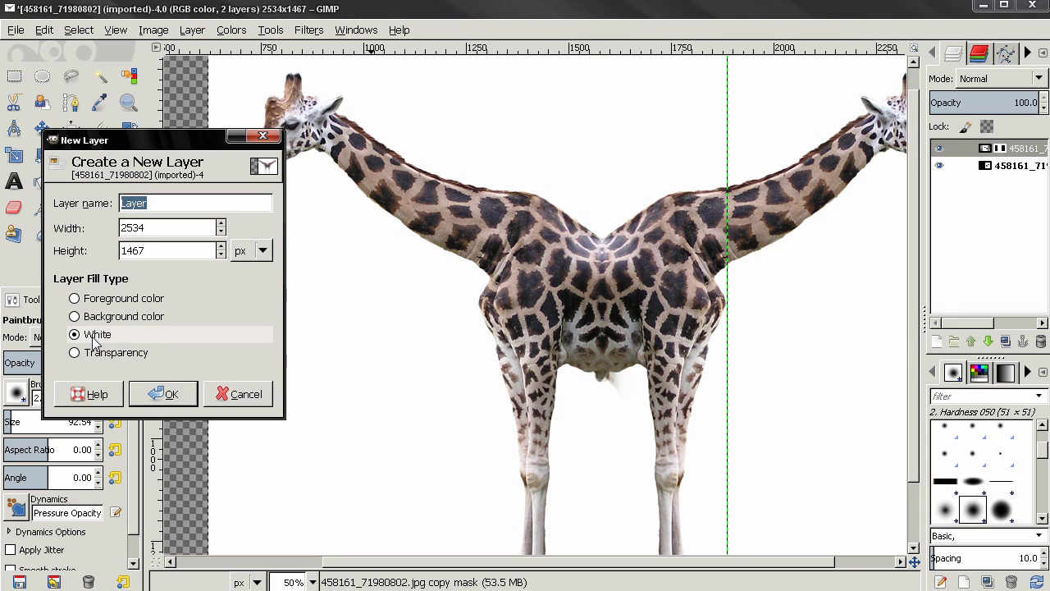
{"action": "left_click", "coordinate": [164, 394]}
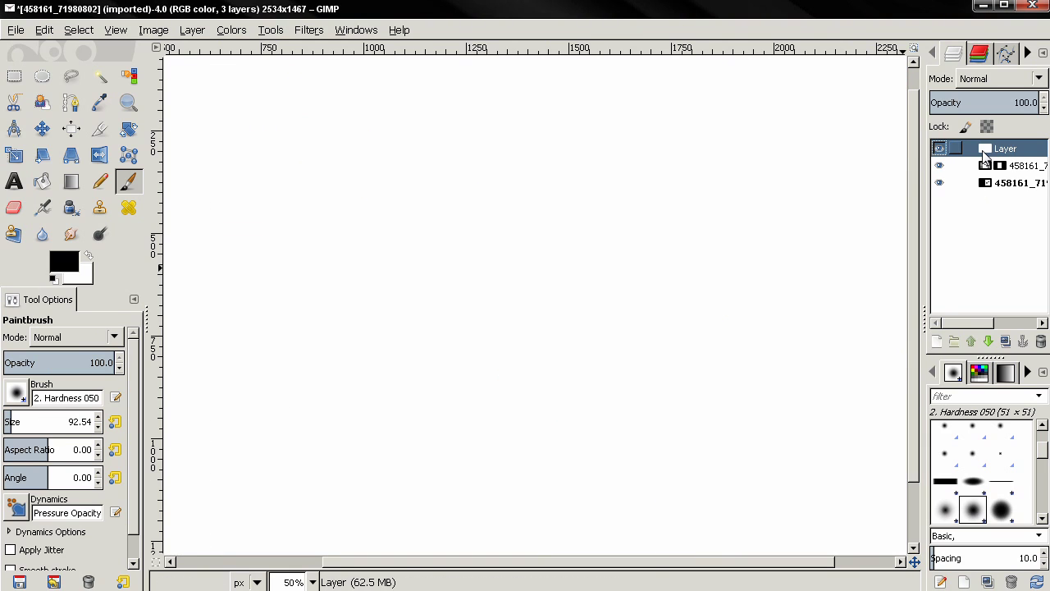
{"action": "left_click", "coordinate": [989, 341]}
{"action": "left_click", "coordinate": [988, 341]}
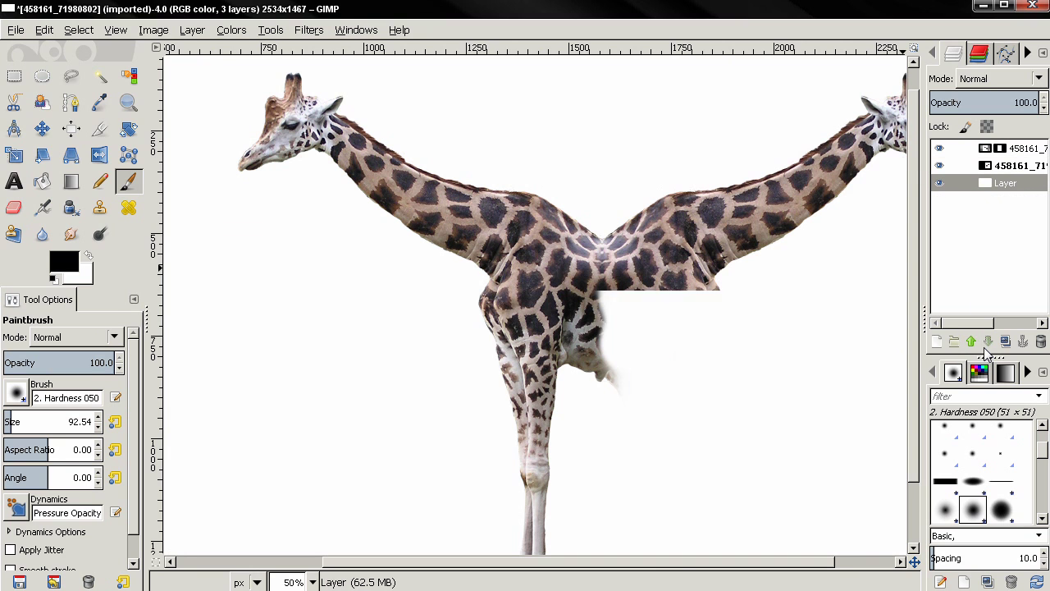
{"action": "left_click", "coordinate": [986, 151]}
Merge the mirrored copy layer down into the original giraffe layer
{"action": "right_click", "coordinate": [986, 151]}
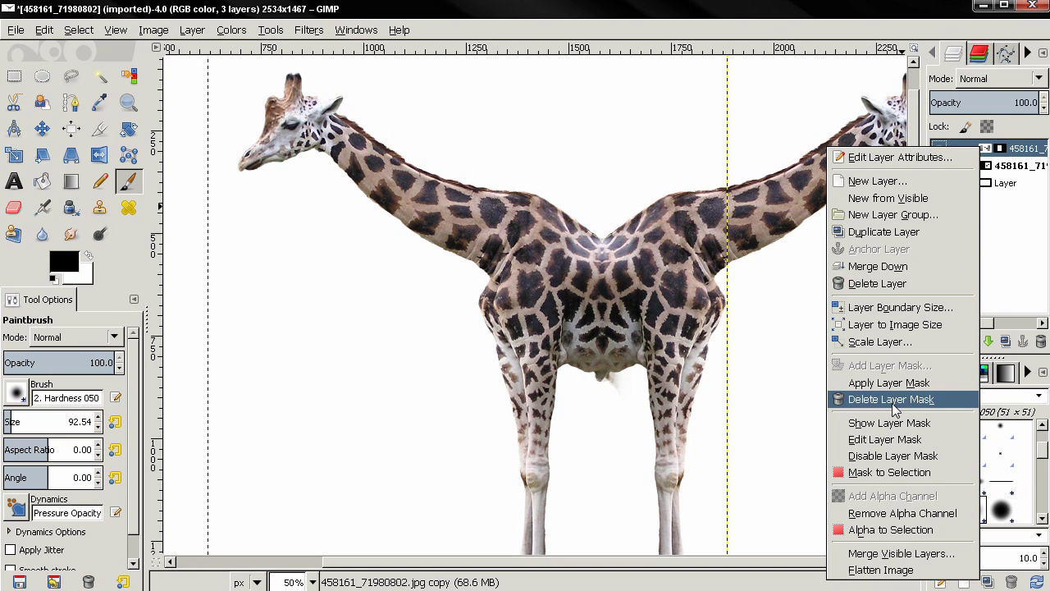
{"action": "left_click", "coordinate": [909, 266]}
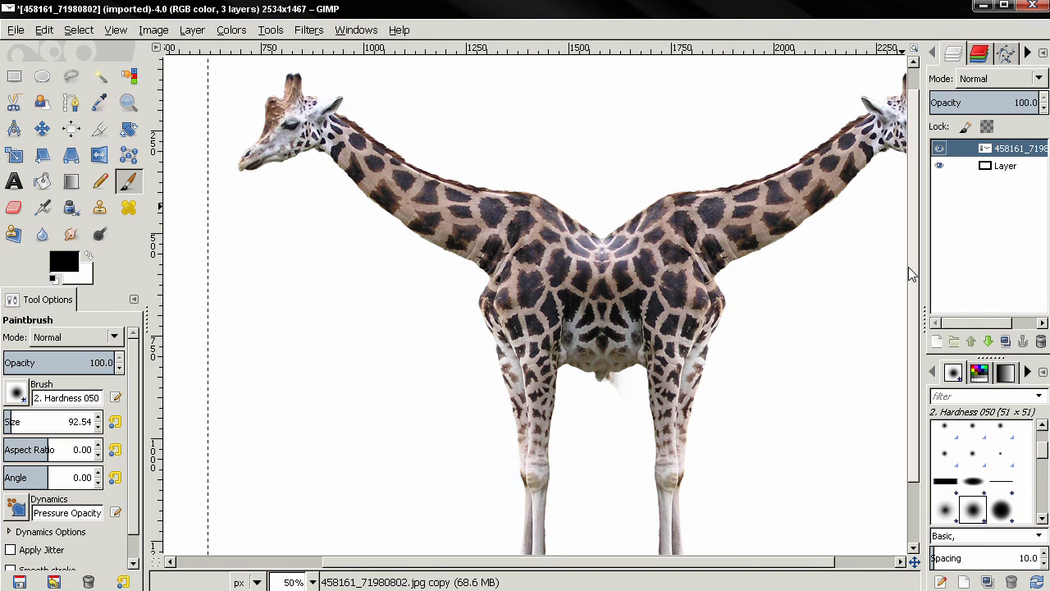
{"action": "scroll", "coordinate": [759, 353], "scroll_direction": "down", "scroll_amount": 1}
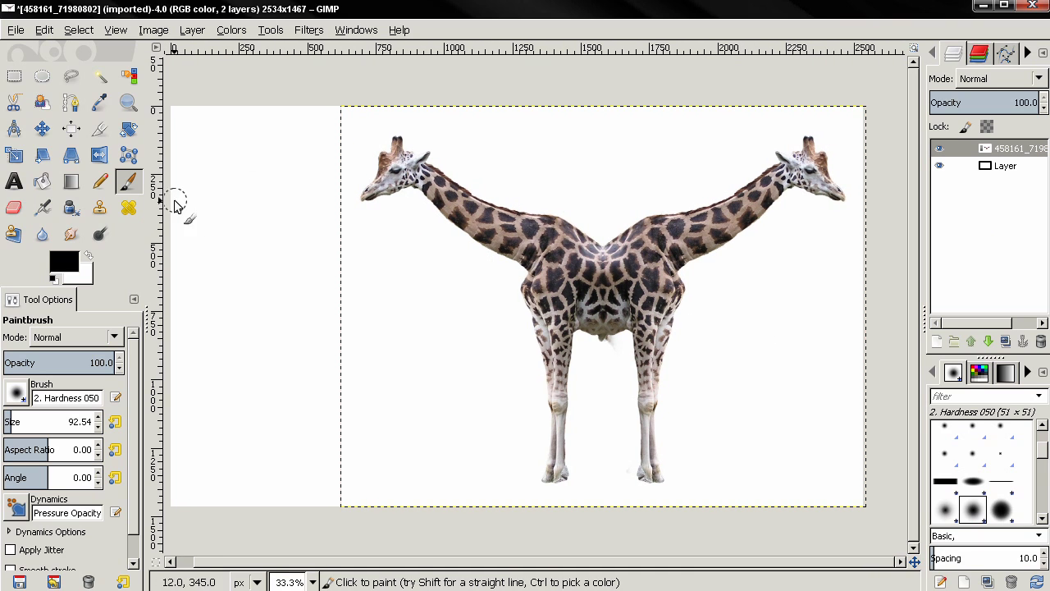
With a progressively smaller Eraser, clean the grey edge under and along the belly to white
{"action": "left_click", "coordinate": [13, 207]}
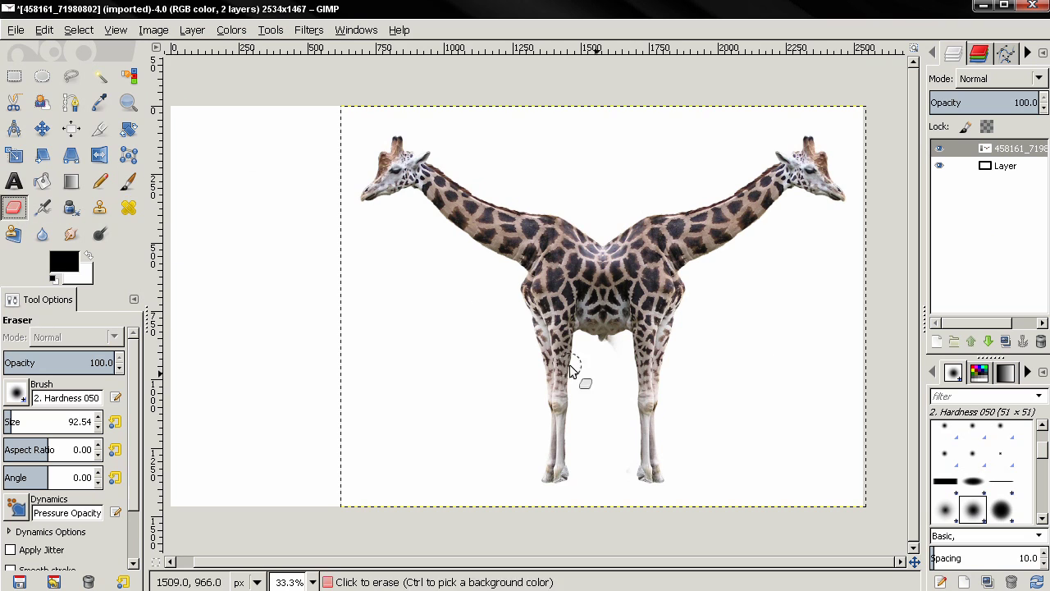
{"action": "scroll", "coordinate": [569, 365], "scroll_direction": "up", "scroll_amount": 2}
{"action": "scroll", "coordinate": [614, 346], "scroll_direction": "up", "scroll_amount": 1}
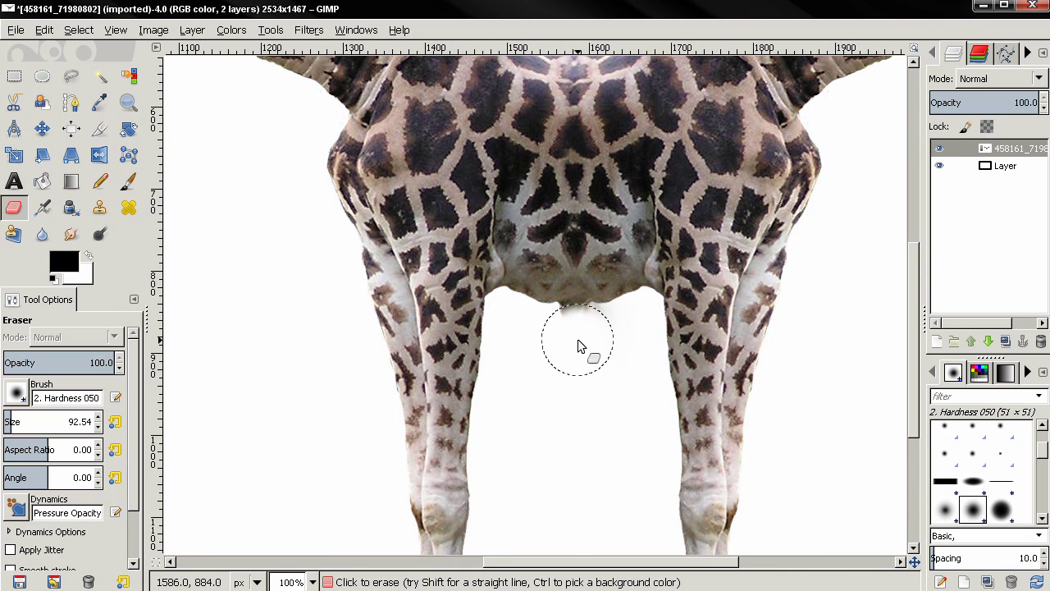
{"action": "key", "text": "bracketleft"}
{"action": "key", "text": "bracketleft"}
{"action": "key", "text": "bracketleft"}
{"action": "key", "text": "bracketleft"}
{"action": "key", "text": "bracketleft"}
{"action": "key", "text": "bracketleft"}
{"action": "key", "text": "bracketleft"}
{"action": "key", "text": "bracketleft"}
{"action": "key", "text": "bracketleft"}
{"action": "key", "text": "bracketleft"}
{"action": "key", "text": "bracketleft"}
{"action": "key", "text": "bracketleft"}
{"action": "key", "text": "bracketleft"}
{"action": "key", "text": "bracketleft"}
{"action": "key", "text": "bracketleft"}
{"action": "key", "text": "bracketleft"}
{"action": "key", "text": "bracketleft"}
{"action": "key", "text": "bracketleft"}
{"action": "key", "text": "bracketleft"}
{"action": "key", "text": "bracketleft"}
{"action": "key", "text": "bracketleft"}
{"action": "key", "text": "bracketleft"}
{"action": "key", "text": "bracketleft"}
{"action": "key", "text": "bracketleft"}
{"action": "key", "text": "bracketleft"}
{"action": "key", "text": "bracketleft"}
{"action": "key", "text": "bracketleft"}
{"action": "key", "text": "bracketleft"}
{"action": "key", "text": "bracketleft"}
{"action": "key", "text": "bracketleft"}
{"action": "key", "text": "bracketleft"}
{"action": "key", "text": "bracketleft"}
{"action": "key", "text": "bracketleft"}
{"action": "key", "text": "bracketleft"}
{"action": "key", "text": "bracketleft"}
{"action": "key", "text": "bracketleft"}
{"action": "key", "text": "bracketleft"}
{"action": "key", "text": "bracketleft"}
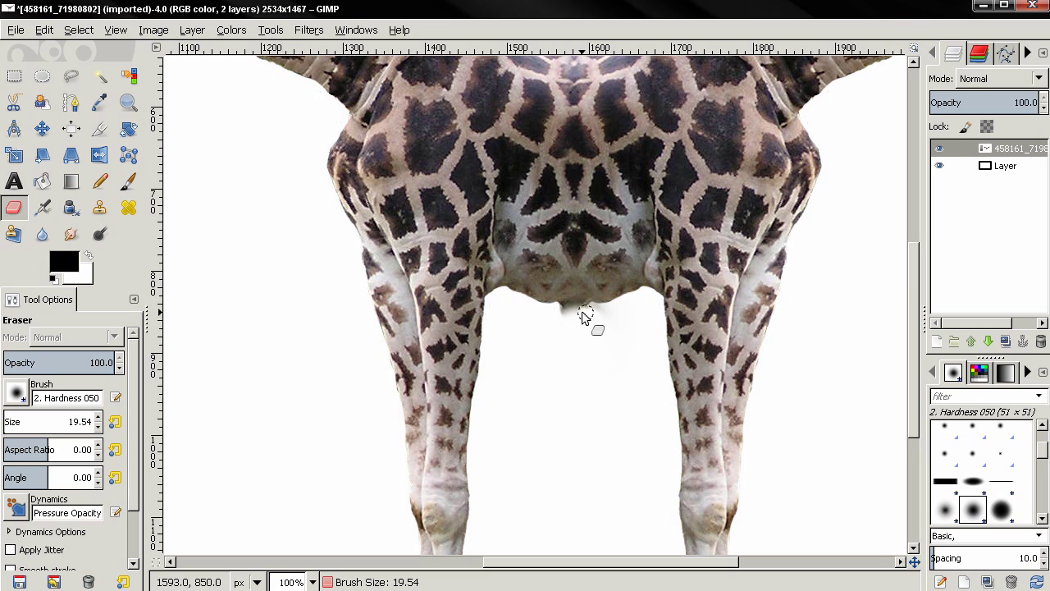
{"action": "mouse_move", "coordinate": [585, 315]}
{"action": "left_mouse_down"}
{"action": "mouse_move", "coordinate": [559, 317]}
{"action": "mouse_move", "coordinate": [606, 317]}
{"action": "mouse_move", "coordinate": [561, 316]}
{"action": "mouse_move", "coordinate": [589, 311]}
{"action": "left_mouse_up"}
{"action": "scroll", "coordinate": [611, 293], "scroll_direction": "up", "scroll_amount": 3}
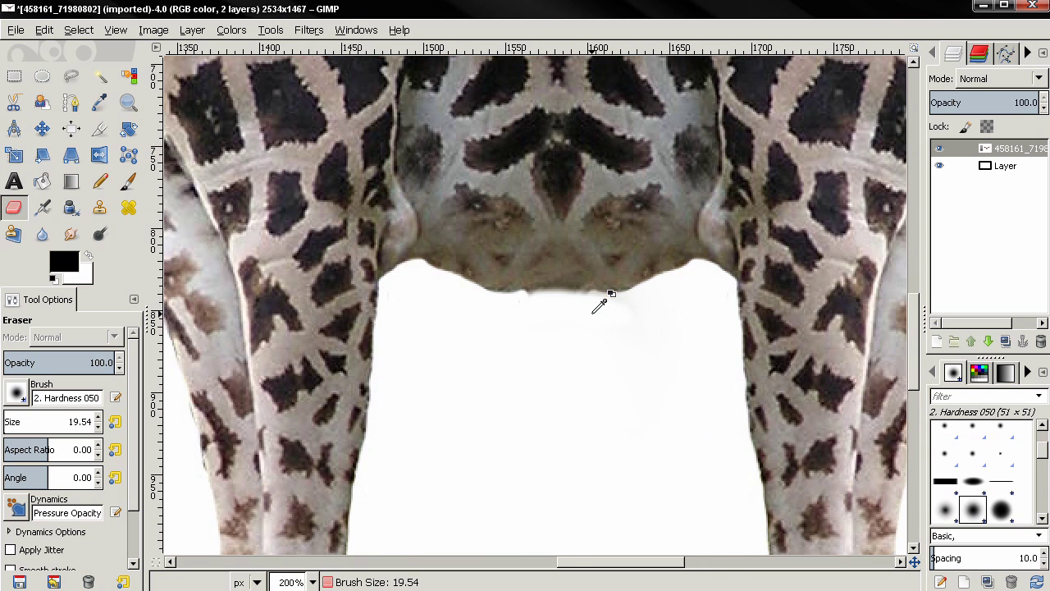
{"action": "mouse_move", "coordinate": [594, 310]}
{"action": "left_mouse_down"}
{"action": "mouse_move", "coordinate": [586, 298]}
{"action": "mouse_move", "coordinate": [556, 296]}
{"action": "mouse_move", "coordinate": [502, 303]}
{"action": "mouse_move", "coordinate": [539, 294]}
{"action": "mouse_move", "coordinate": [587, 304]}
{"action": "left_mouse_up"}
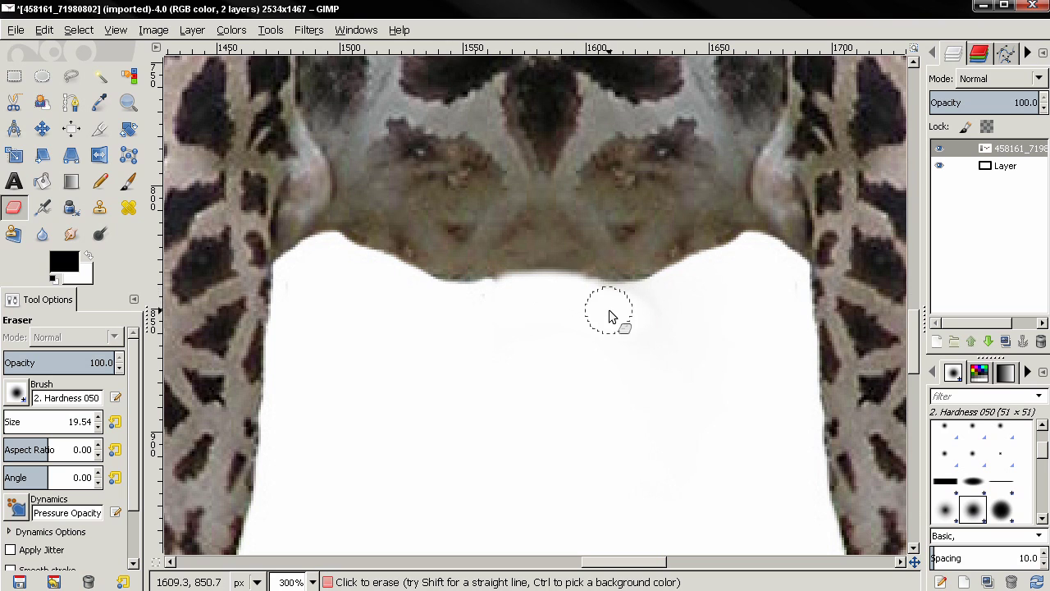
{"action": "key", "text": "bracketleft"}
{"action": "key", "text": "bracketleft"}
{"action": "key", "text": "bracketleft"}
{"action": "key", "text": "bracketleft"}
{"action": "key", "text": "bracketleft"}
{"action": "key", "text": "bracketleft"}
{"action": "key", "text": "bracketleft"}
{"action": "key", "text": "bracketleft"}
{"action": "key", "text": "bracketleft"}
{"action": "key", "text": "bracketleft"}
{"action": "key", "text": "bracketleft"}
{"action": "key", "text": "bracketleft"}
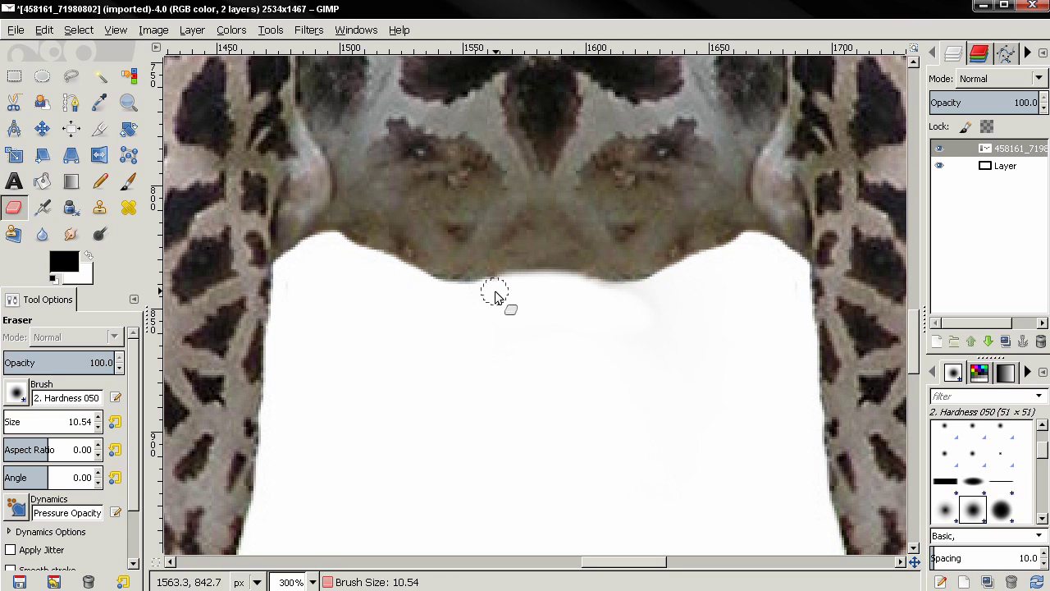
{"action": "left_click_drag", "start_coordinate": [504, 293], "coordinate": [565, 286]}
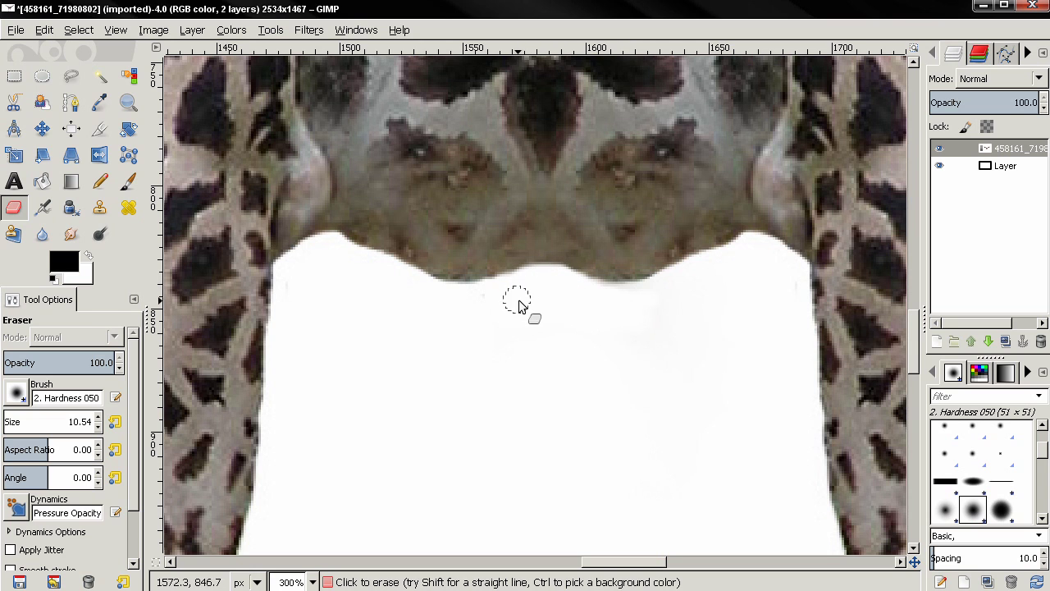
{"action": "scroll", "coordinate": [611, 327], "scroll_direction": "down", "scroll_amount": 1}
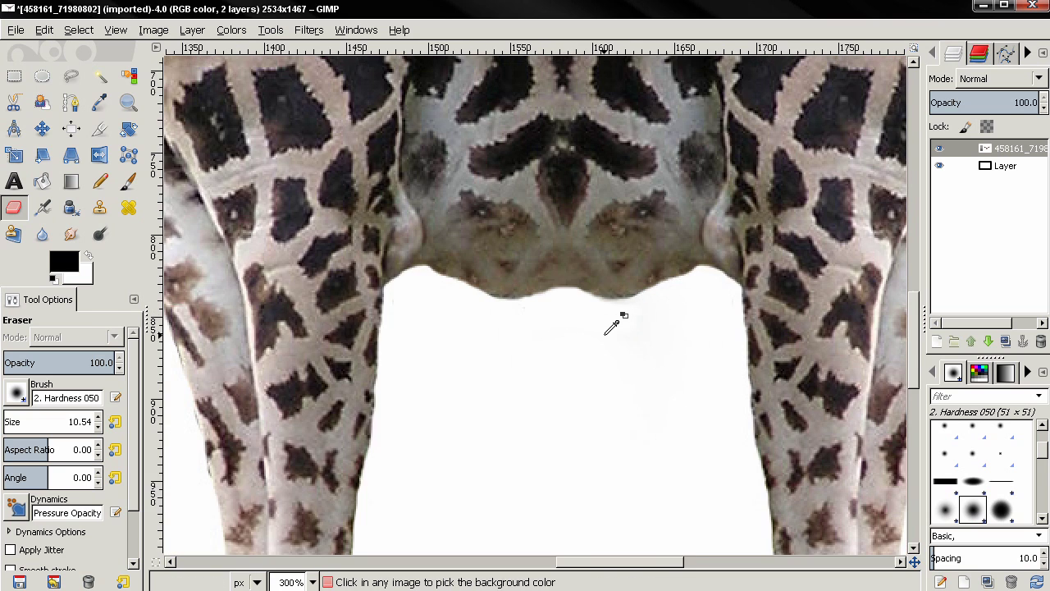
{"action": "scroll", "coordinate": [611, 327], "scroll_direction": "down", "scroll_amount": 2}
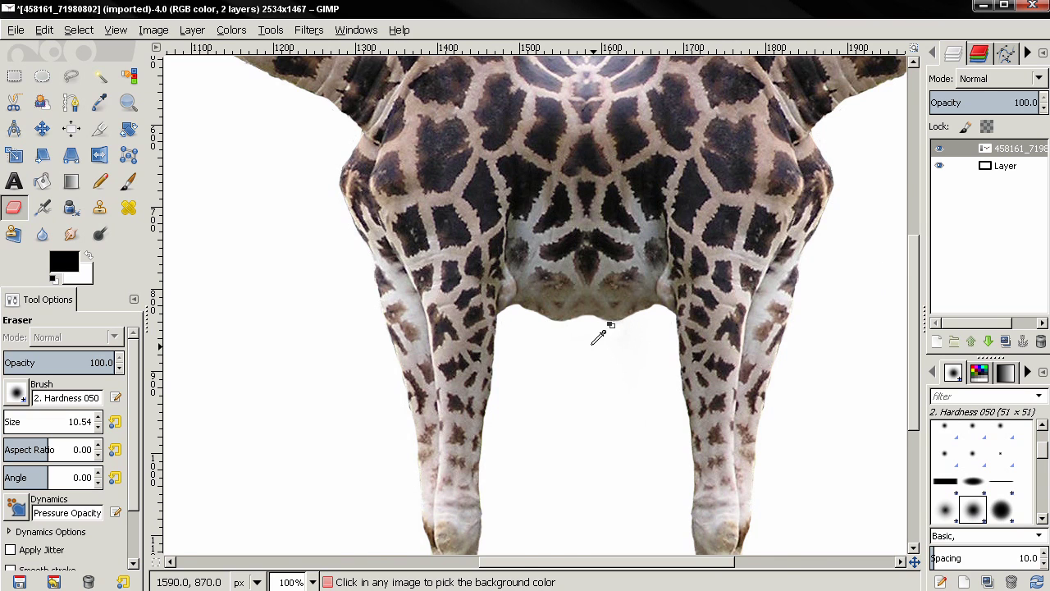
{"action": "scroll", "coordinate": [599, 336], "scroll_direction": "up", "scroll_amount": 3}
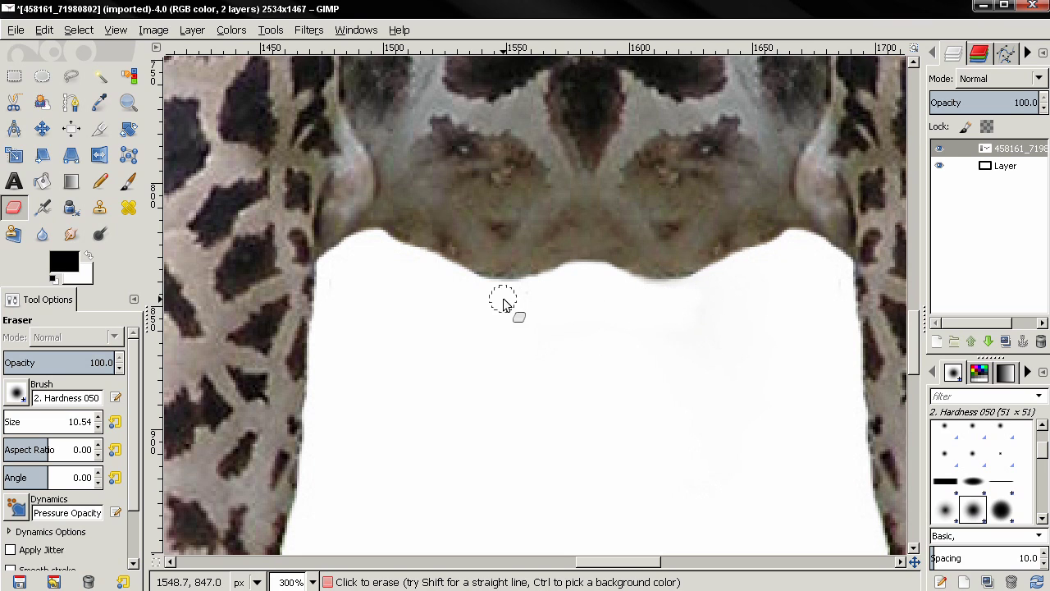
{"action": "scroll", "coordinate": [660, 324], "scroll_direction": "down", "scroll_amount": 1, "text": "ctrl"}
{"action": "scroll", "coordinate": [661, 324], "scroll_direction": "down", "scroll_amount": 5, "text": "ctrl"}
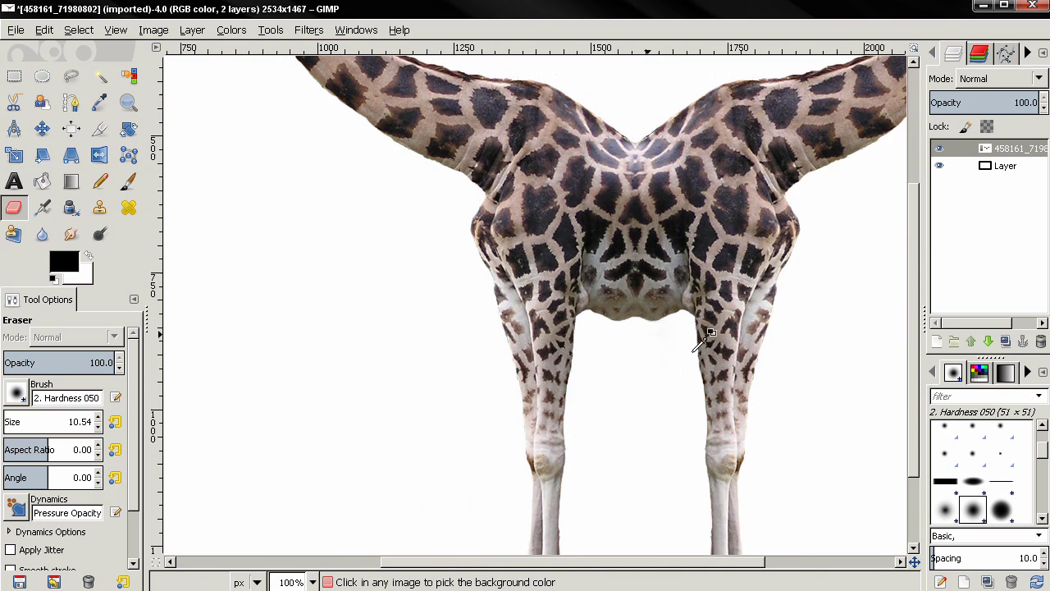
{"action": "scroll", "coordinate": [722, 332], "scroll_direction": "down", "scroll_amount": 1, "text": "ctrl"}
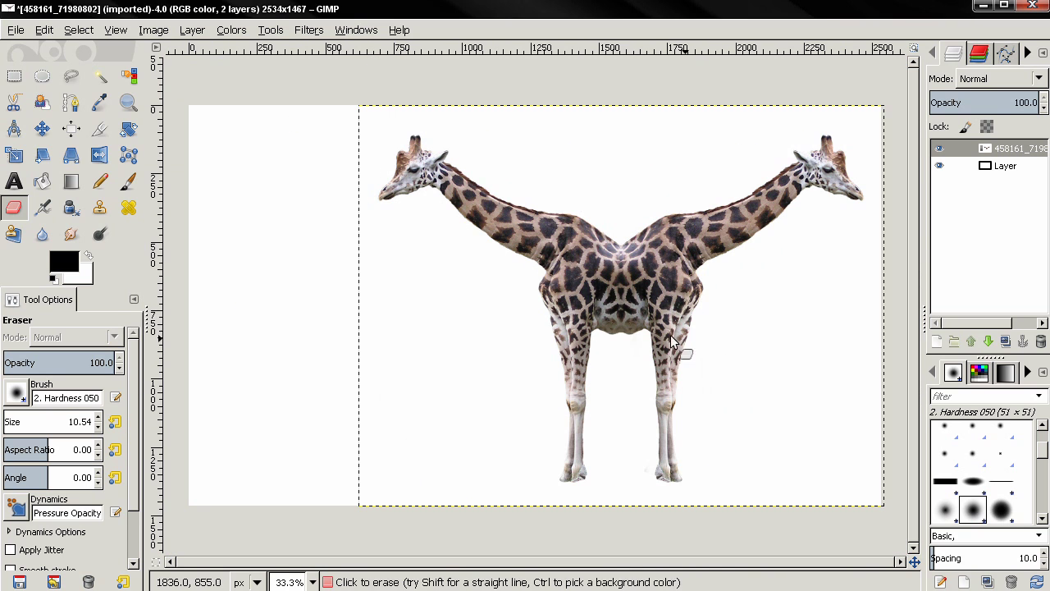
Align the giraffe layer to the horizontal centre, using the white layer as reference
{"action": "left_click", "coordinate": [72, 128]}
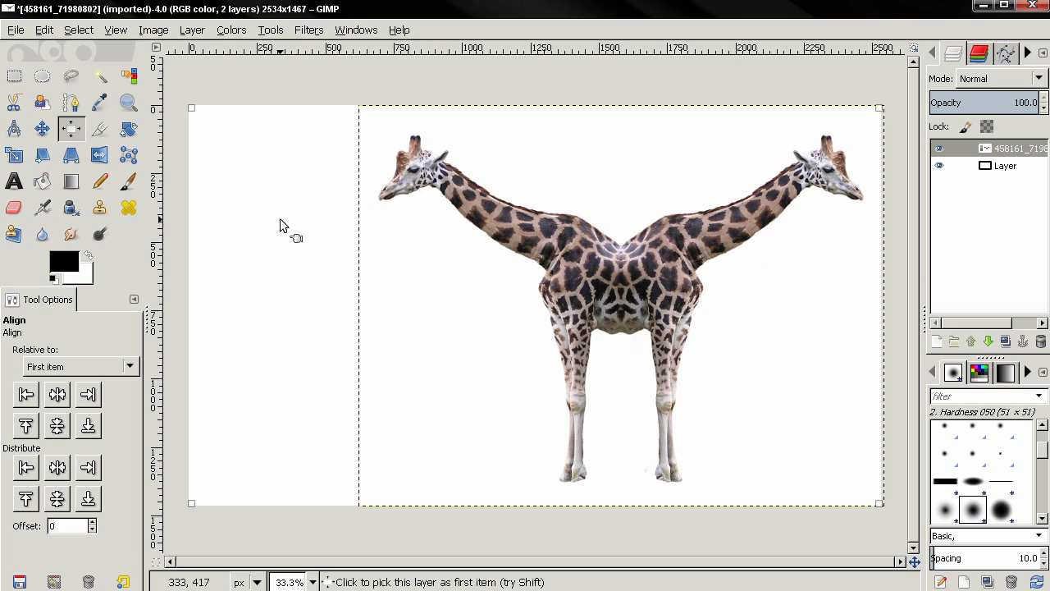
{"action": "left_click", "coordinate": [280, 218]}
{"action": "left_click", "coordinate": [587, 262]}
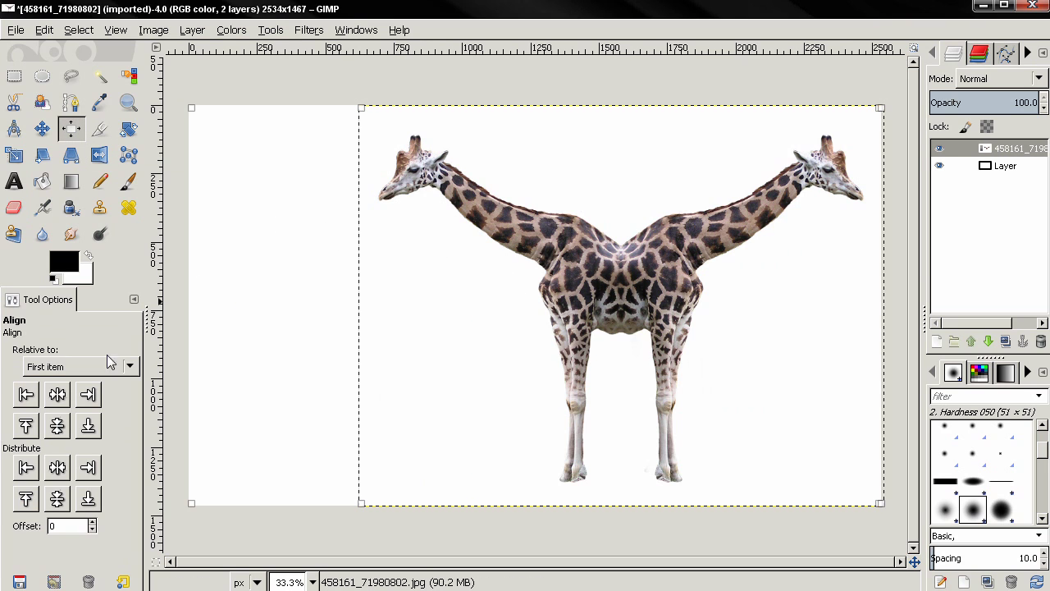
{"action": "left_click", "coordinate": [62, 400]}
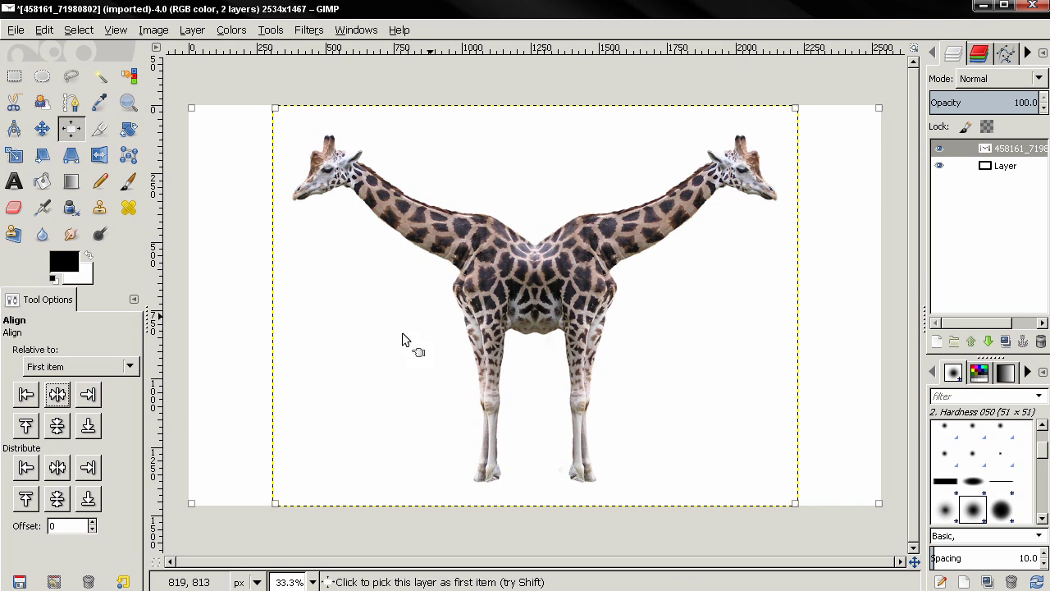
Resize the giraffe layer to the full image size with Layer to Image Size
{"action": "left_click", "coordinate": [192, 29]}
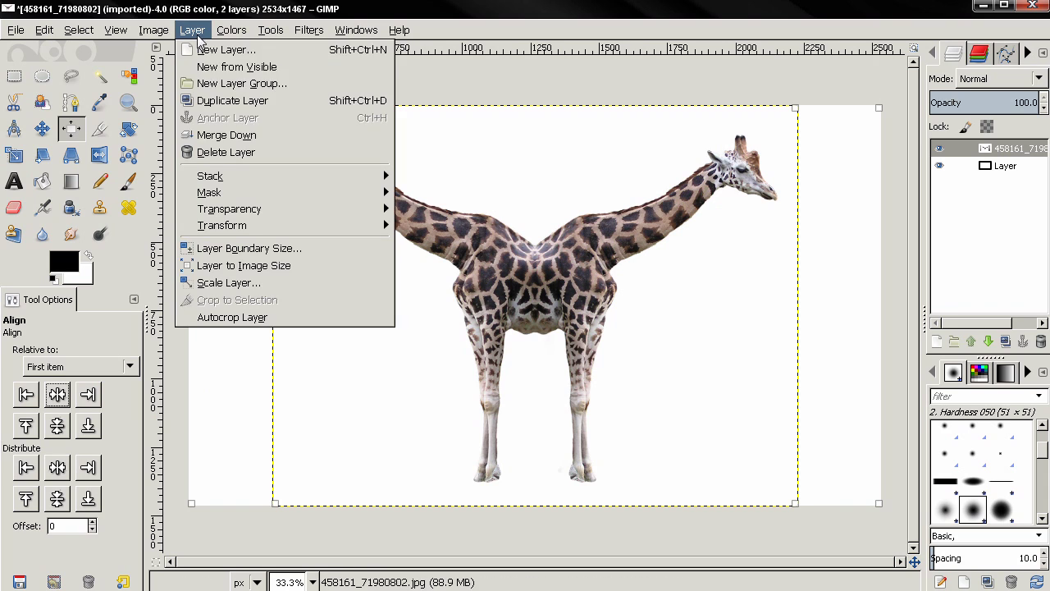
{"action": "left_click", "coordinate": [218, 270]}
{"action": "left_click", "coordinate": [42, 128]}
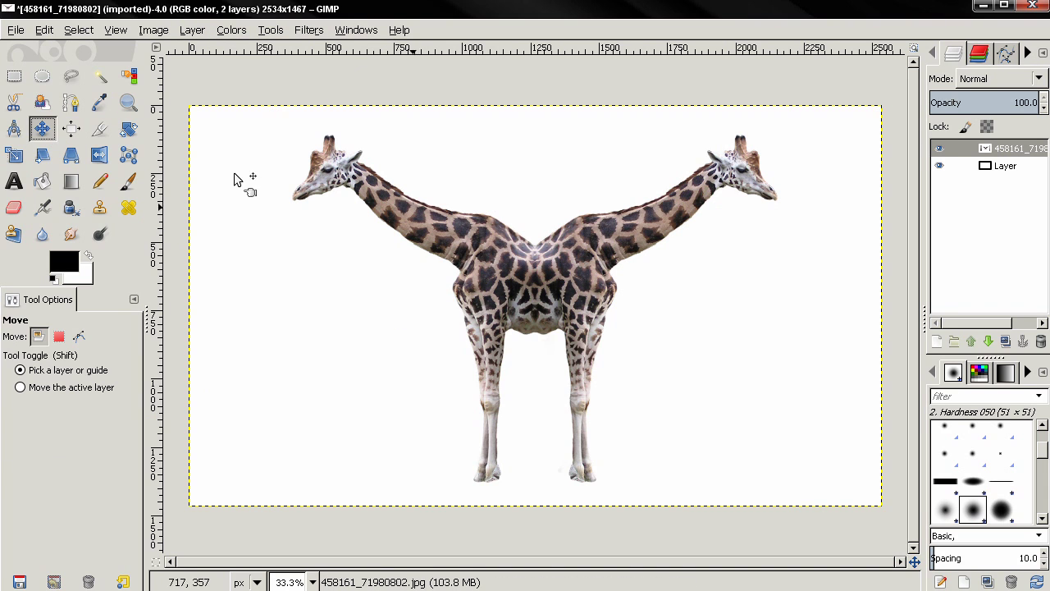
Hide the docks and fit the whole 2534 × 1467 two-headed giraffe canvas to the window
{"action": "key", "text": "minus"}
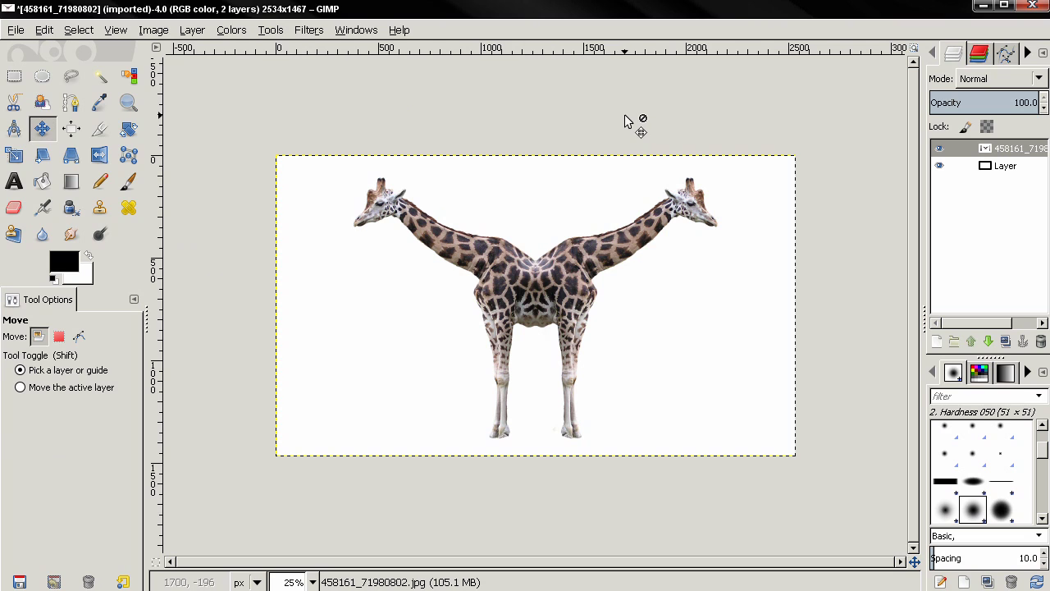
{"action": "key", "text": "Tab"}
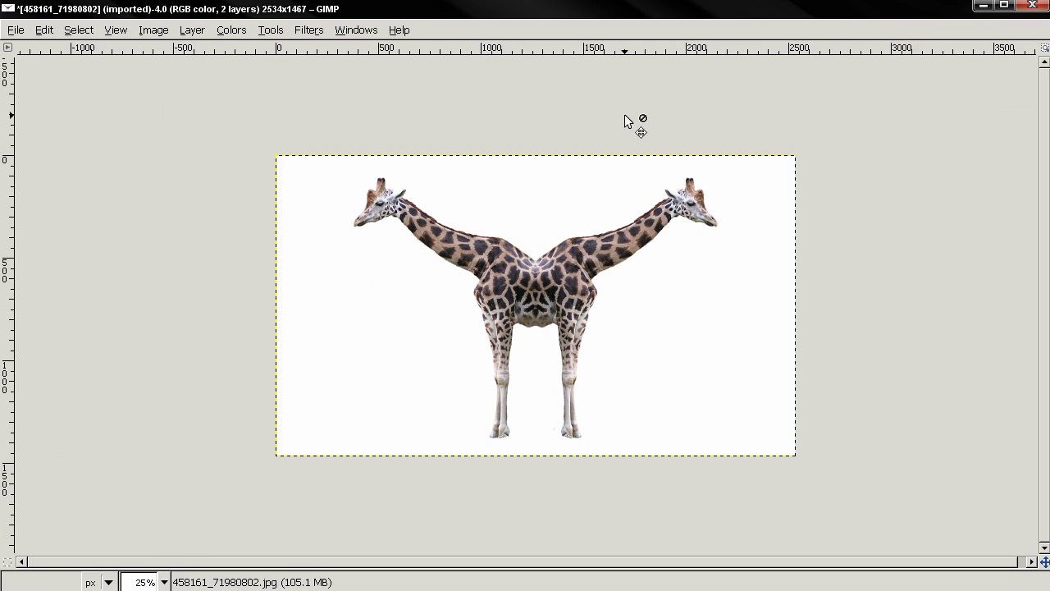
{"action": "left_click", "coordinate": [1045, 50]}
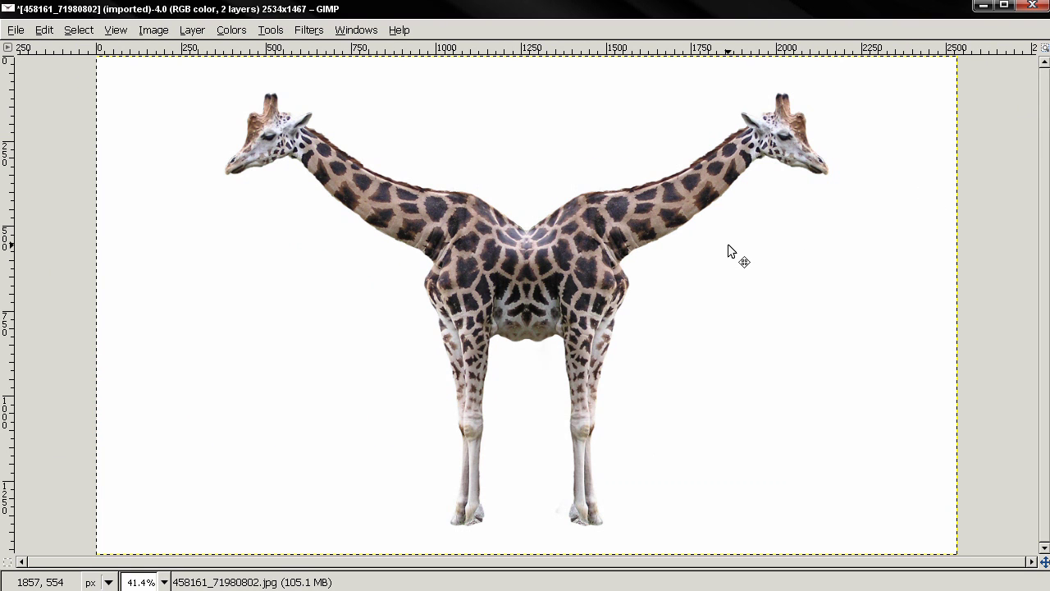